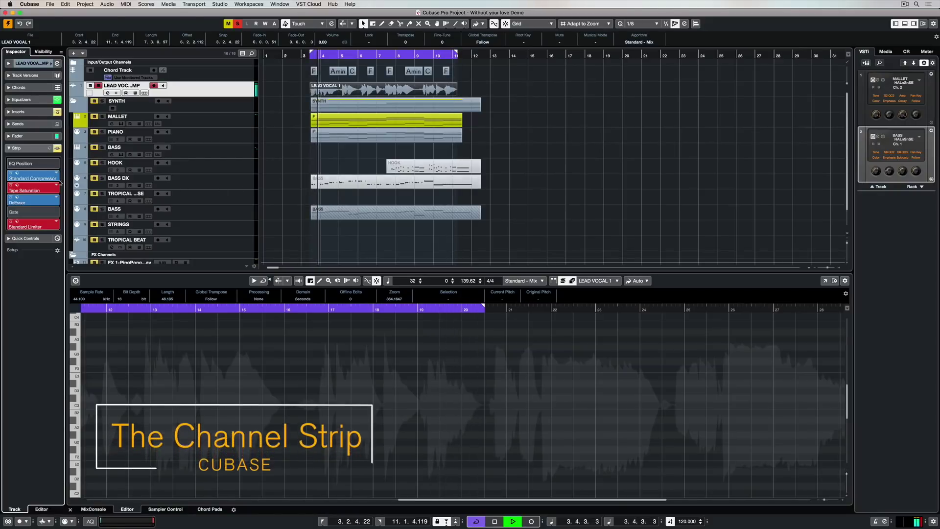
Step: Collapse and re-expand the inspector's strip section and the mixer's strip rack
click(8, 148)
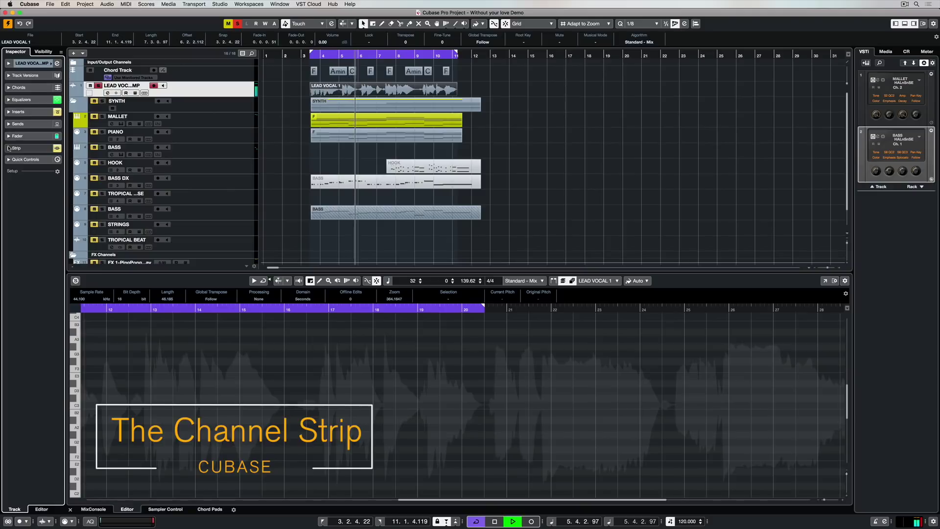
click(8, 148)
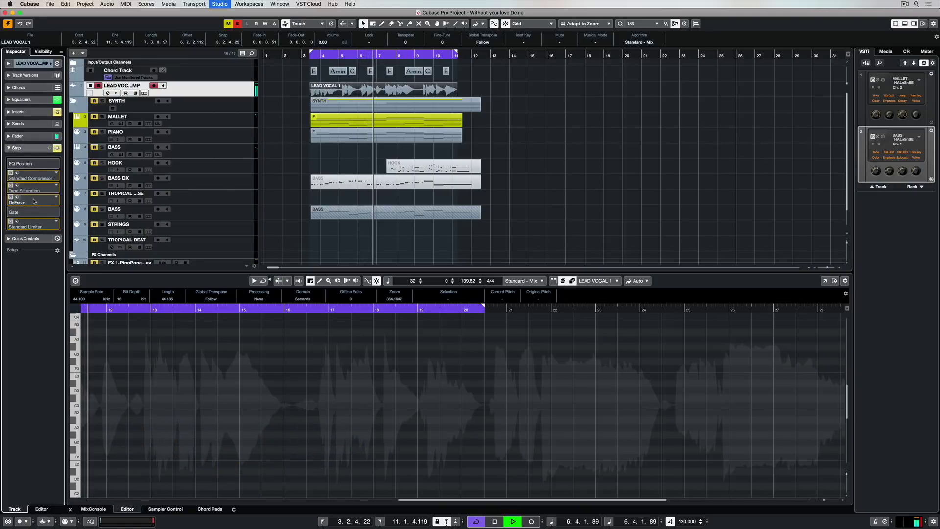
key(F3)
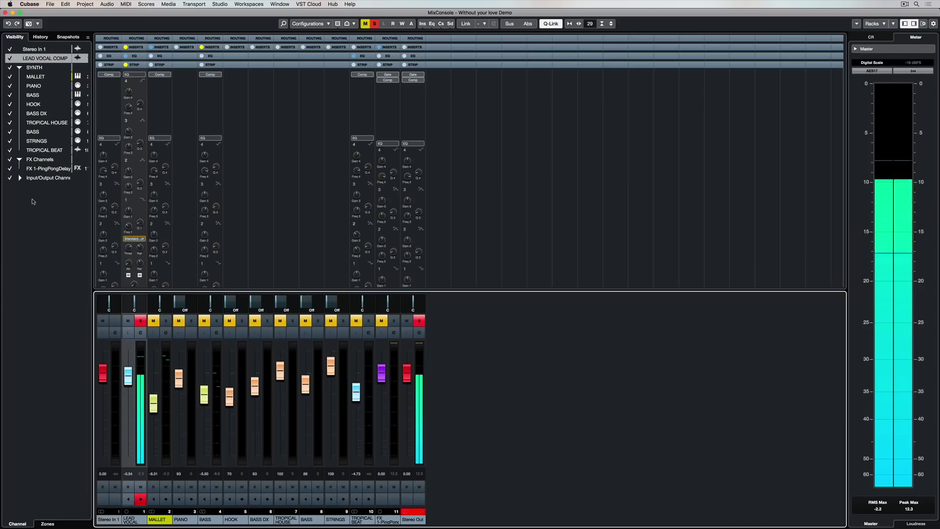
click(361, 64)
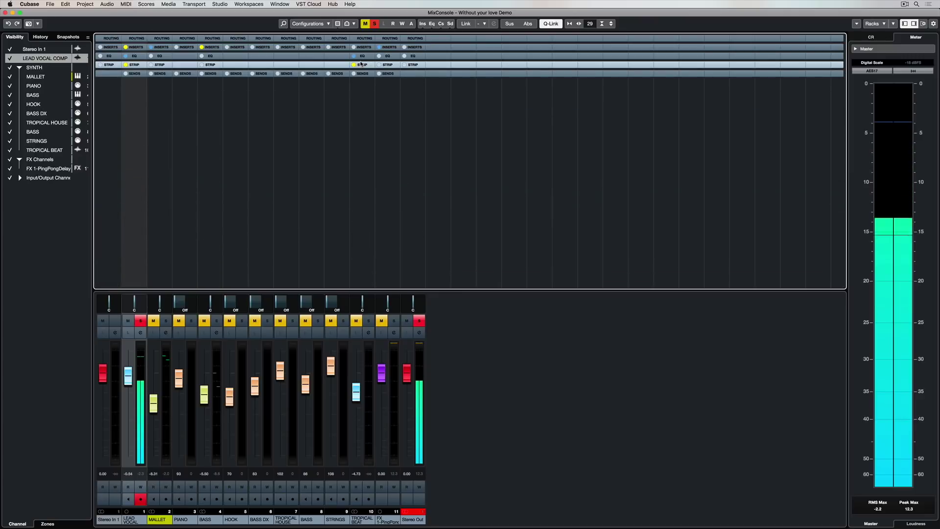
click(361, 64)
key(F3)
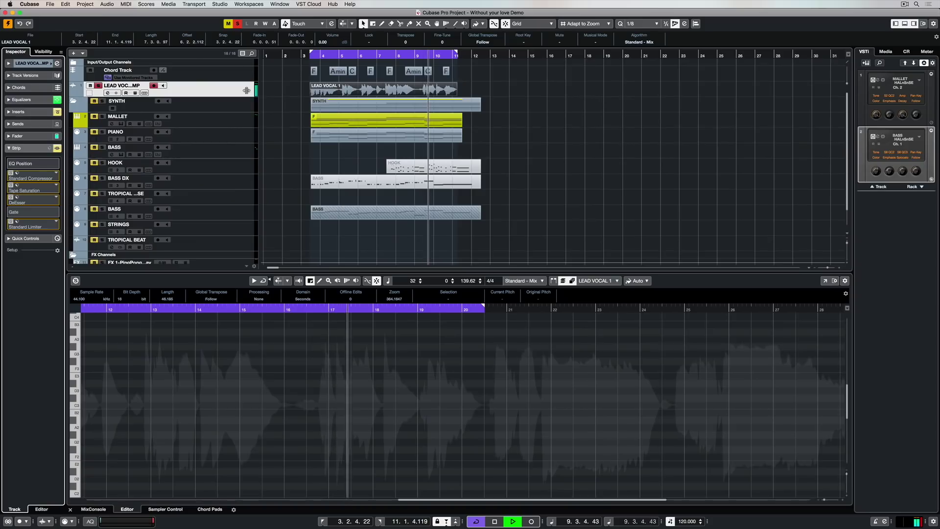
Step: Open the lead vocal's Channel Settings, stop playback, and bypass Tape Saturation, DeEsser, Limiter and Compressor
key(e)
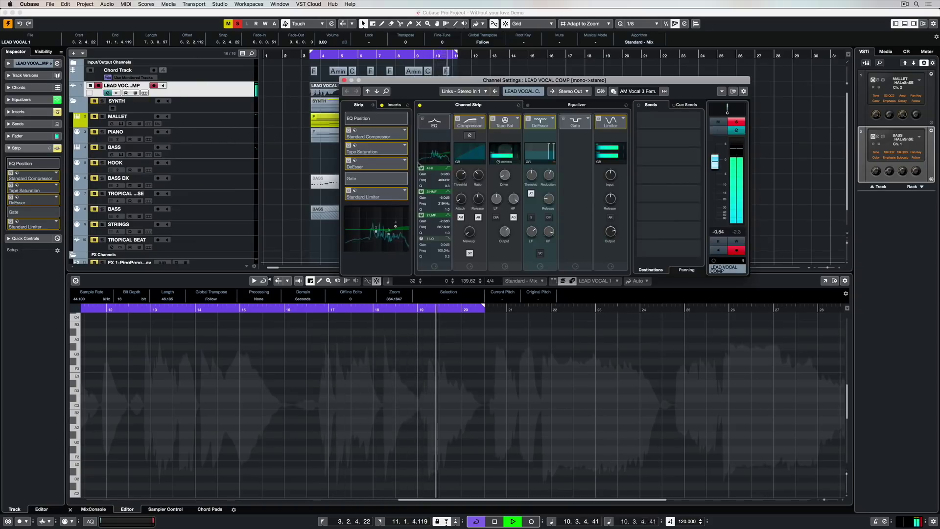
key(space)
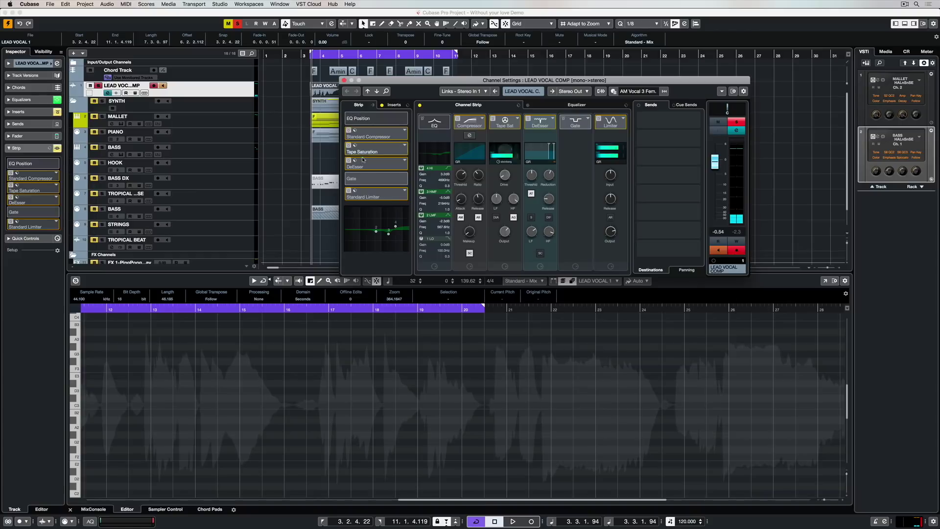
click(350, 146)
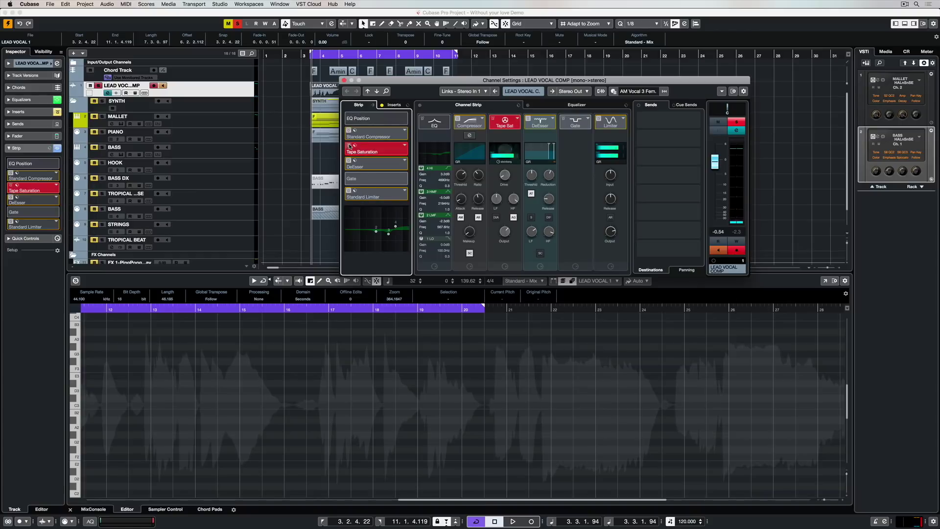
click(349, 162)
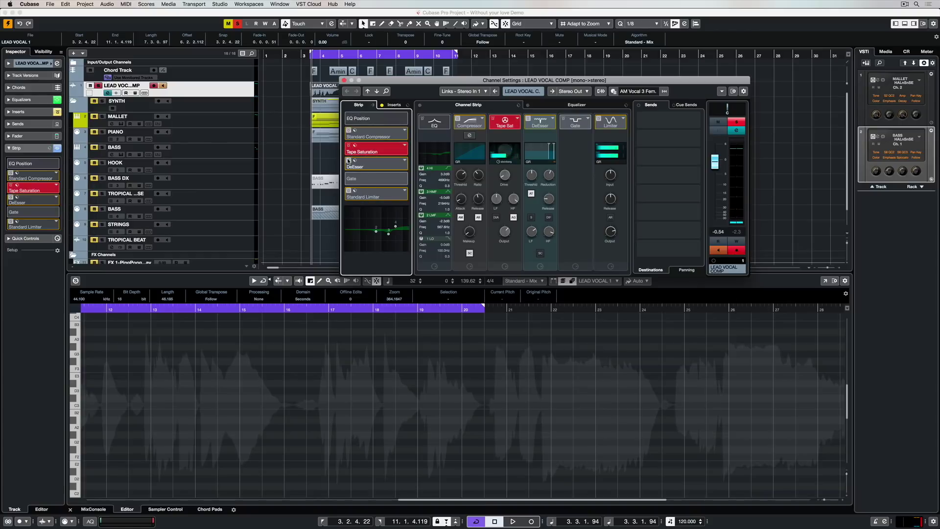
click(350, 191)
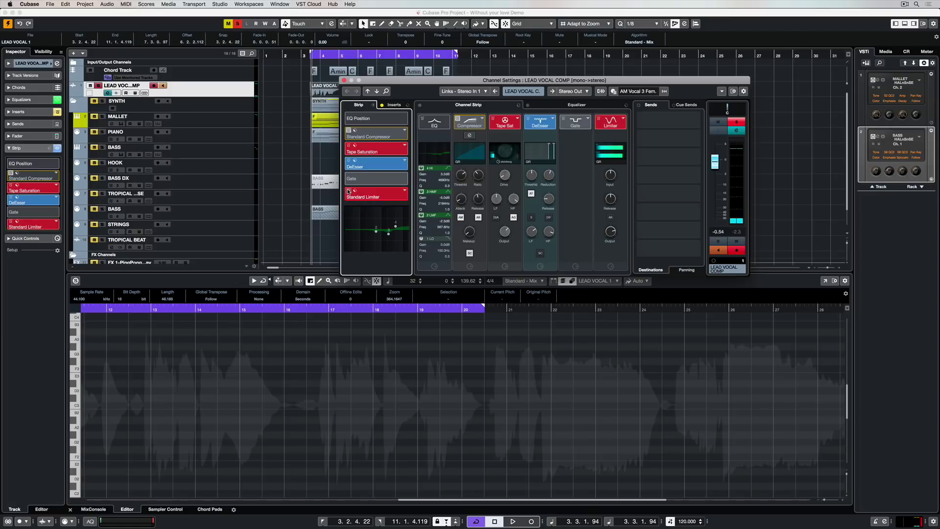
click(349, 131)
Step: Toggle the Compressor, Tape Saturation and DeEsser modules back on, then off again
click(434, 122)
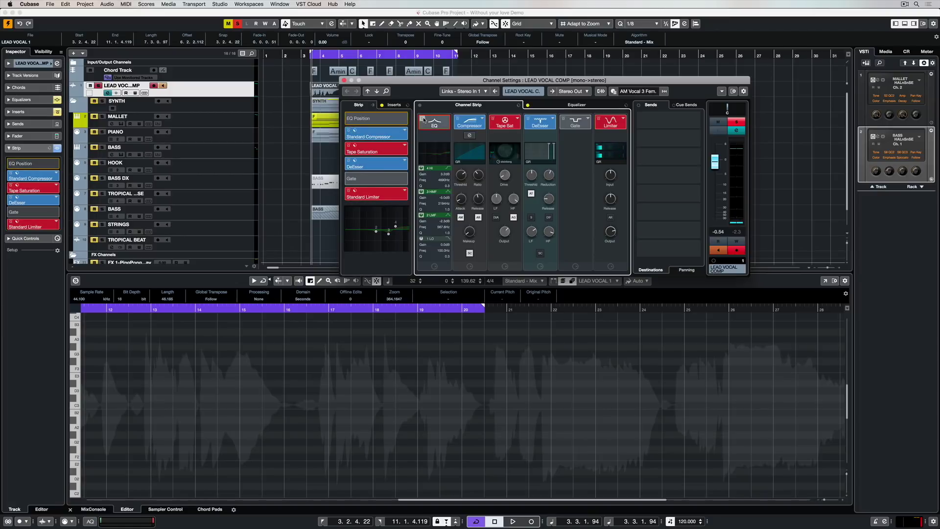
click(458, 119)
click(492, 119)
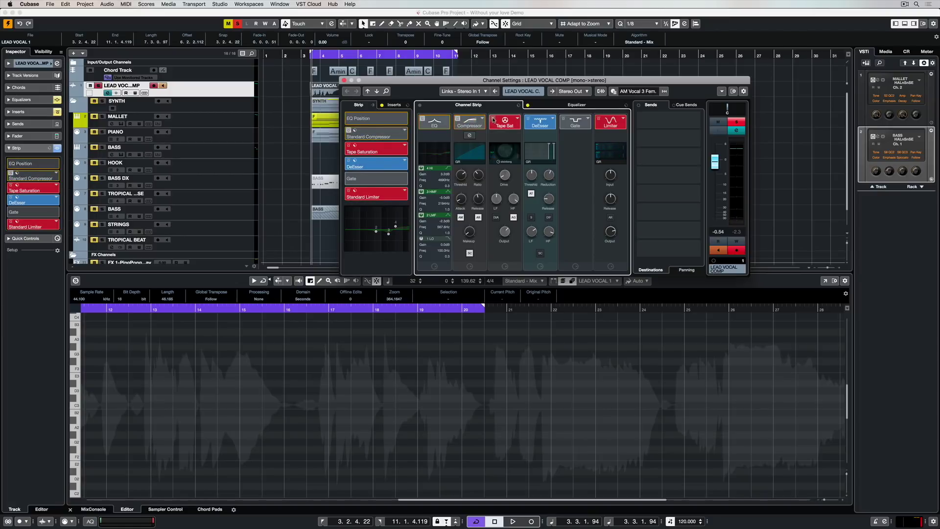
click(527, 119)
click(492, 119)
click(458, 119)
click(423, 120)
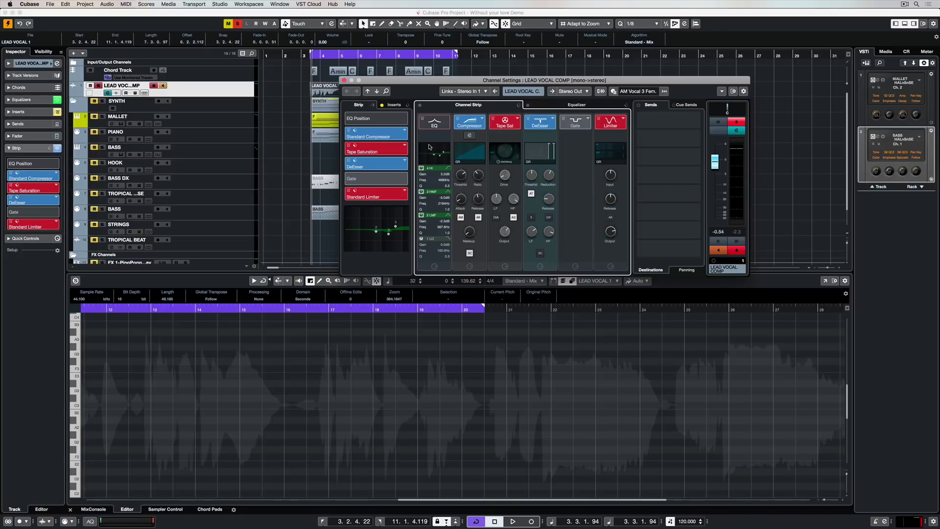
Step: Cut EQ band 3 to about −12.8 dB at 2.05 kHz, then boost it to +4.3 dB near 1.2 kHz
click(585, 103)
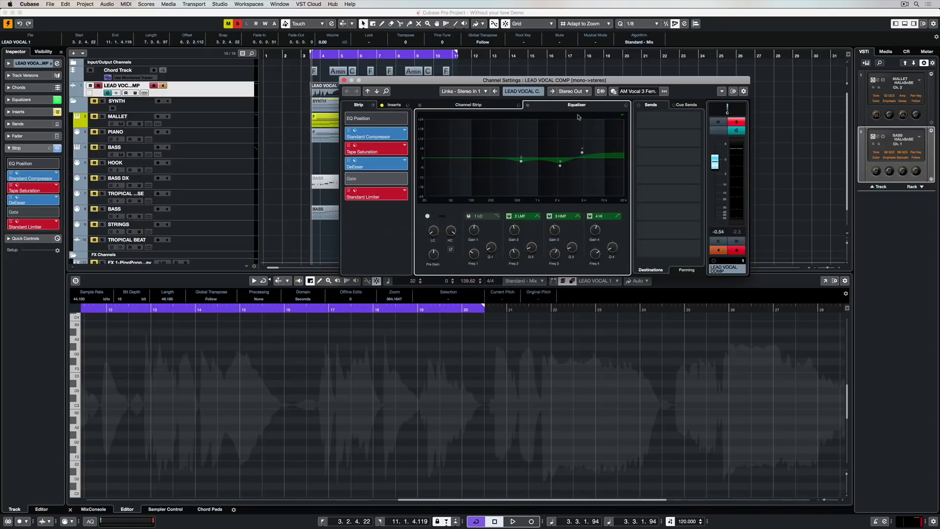
mouse_move(560, 165)
mouse_down()
mouse_move(558, 180)
mouse_move(549, 177)
mouse_up()
click(468, 104)
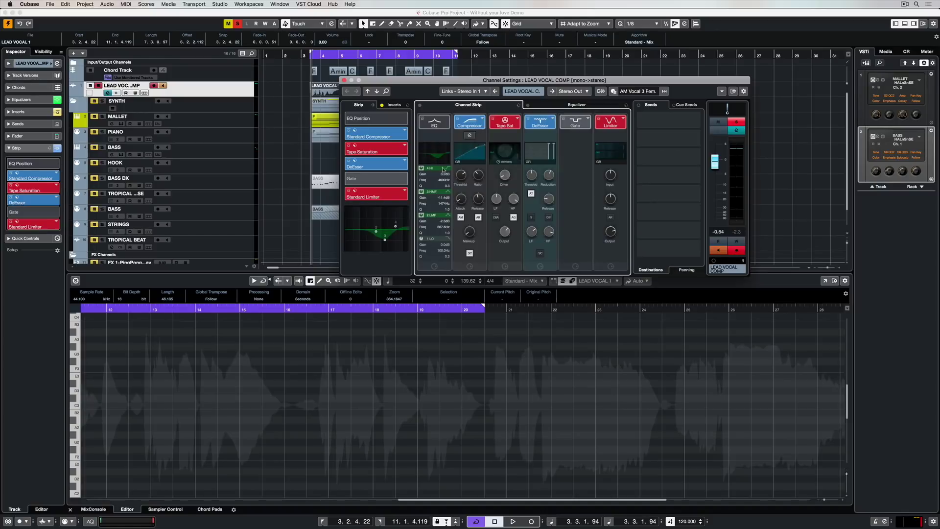
drag(385, 240, 384, 224)
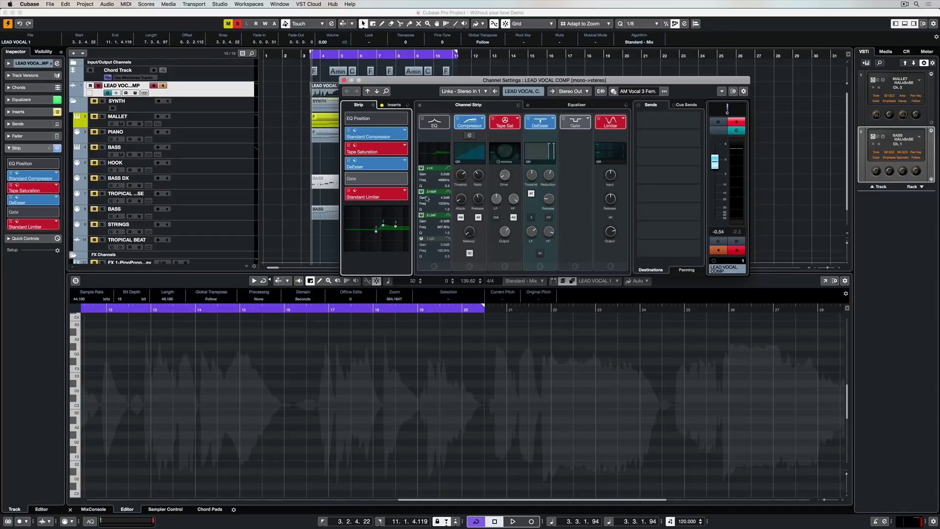
Step: Pull band 3 back to just below 0 dB and bring up the strip preset options
click(560, 105)
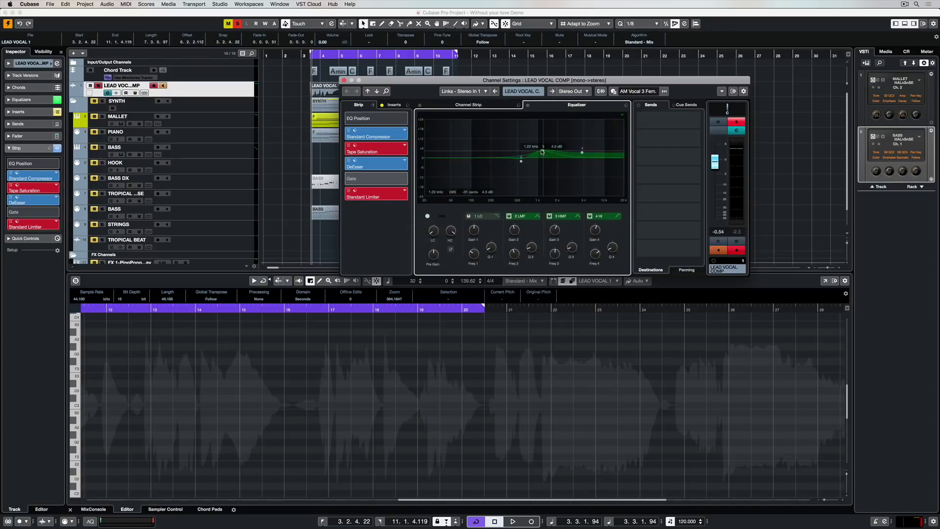
drag(542, 152, 548, 163)
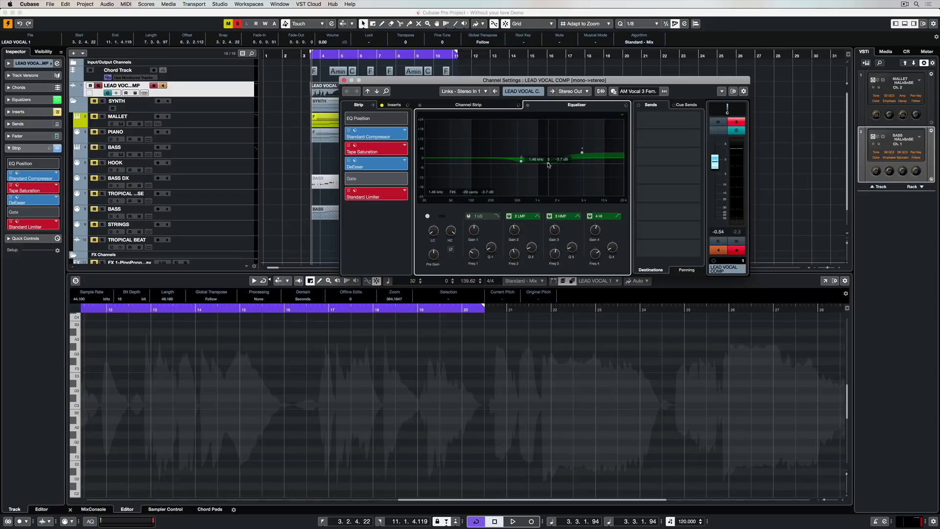
click(490, 105)
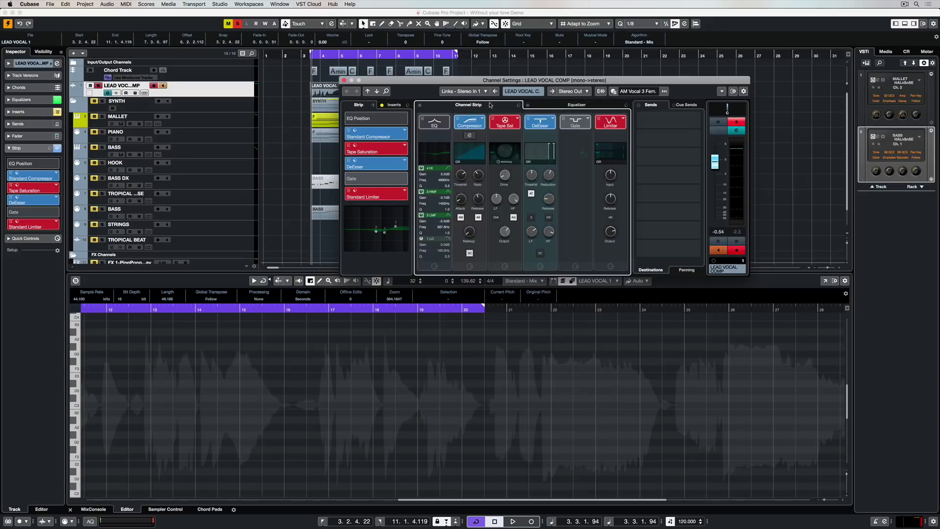
click(518, 105)
Step: Audition the AM Vocal 19, 11, 16 and 15 female strip presets, then close the browser and resume playback
click(533, 113)
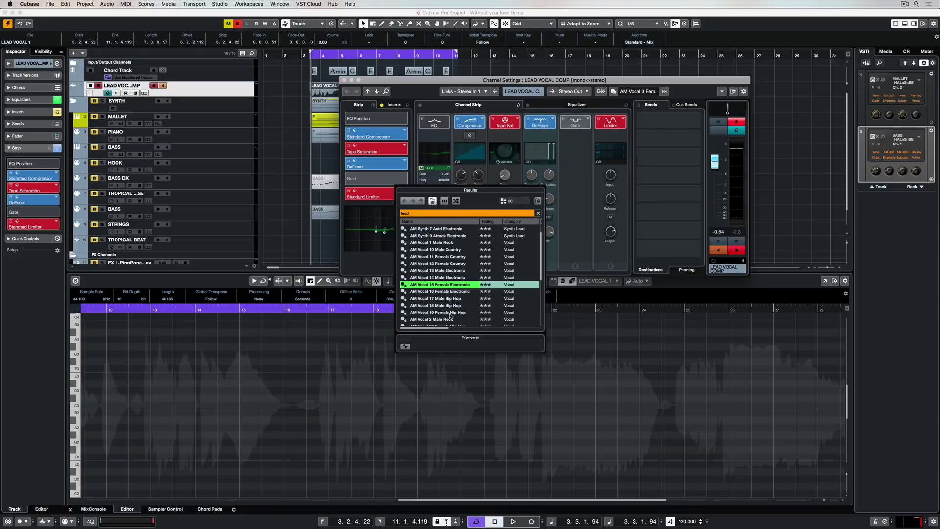
click(449, 313)
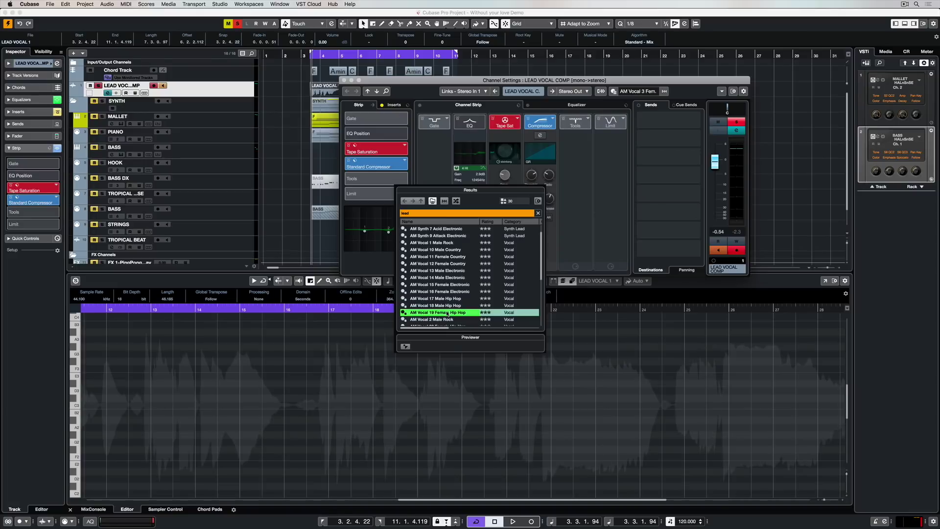
click(442, 258)
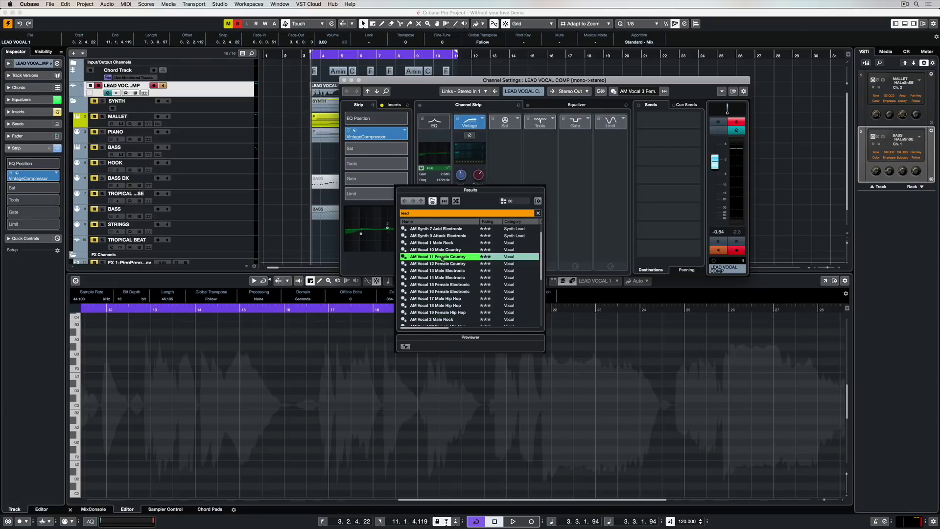
click(443, 292)
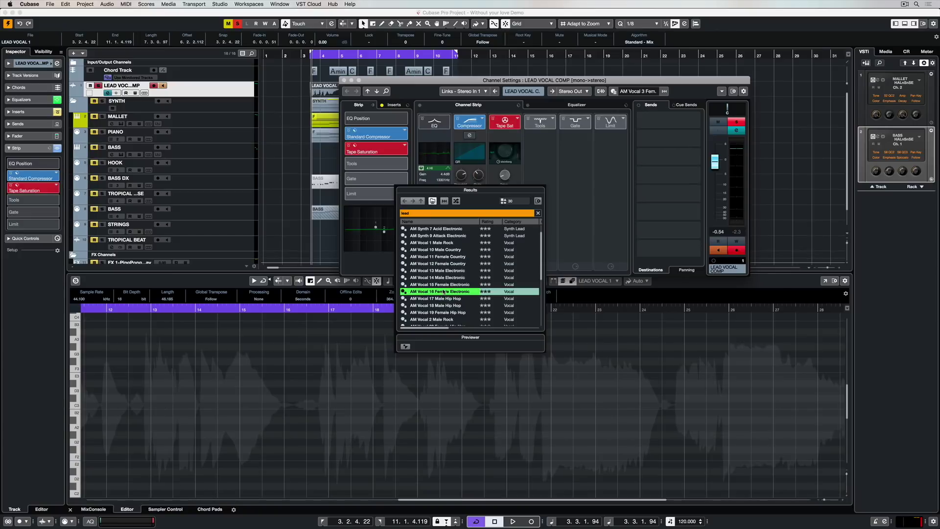
click(443, 284)
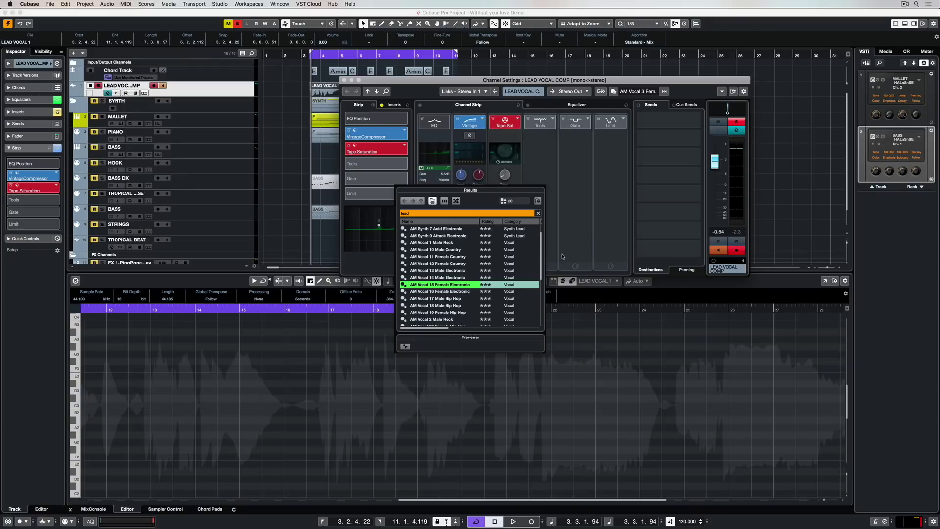
click(576, 249)
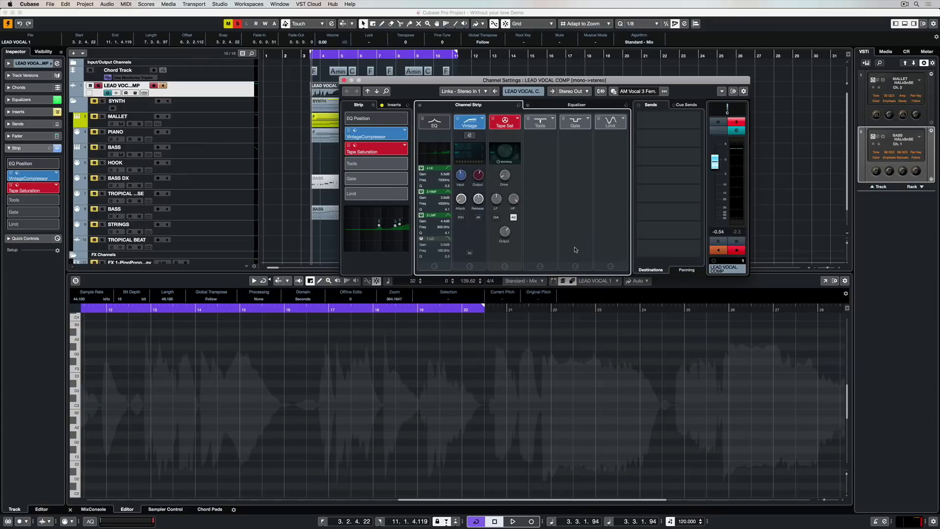
key(space)
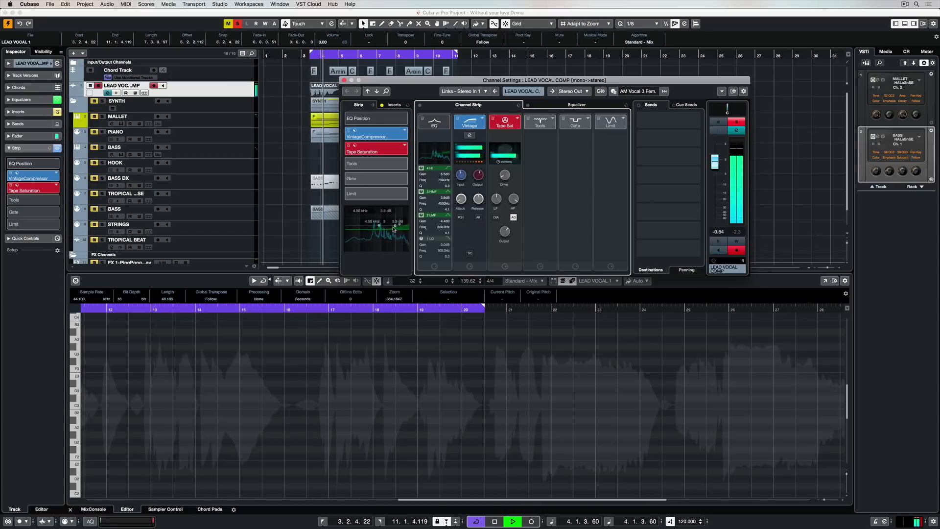
Step: Load a female vocal strip preset onto the lead vocal channel
click(518, 104)
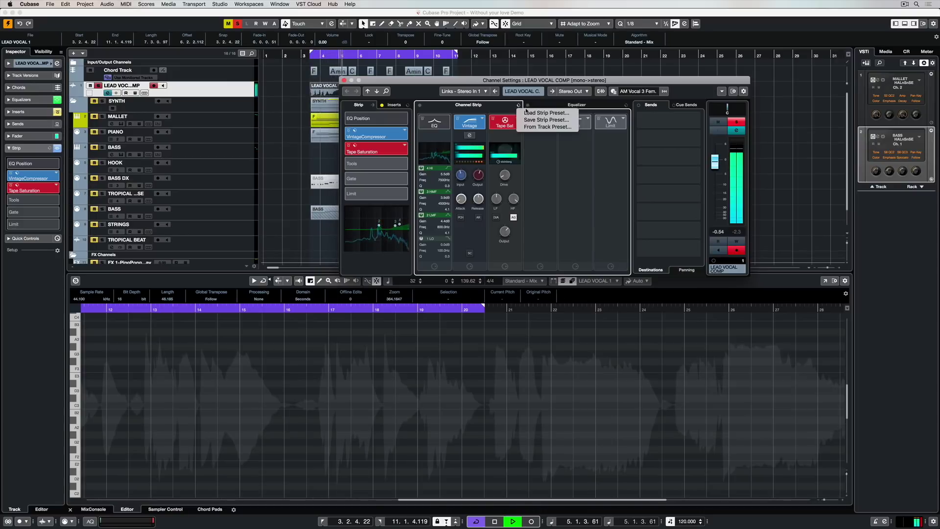
click(528, 114)
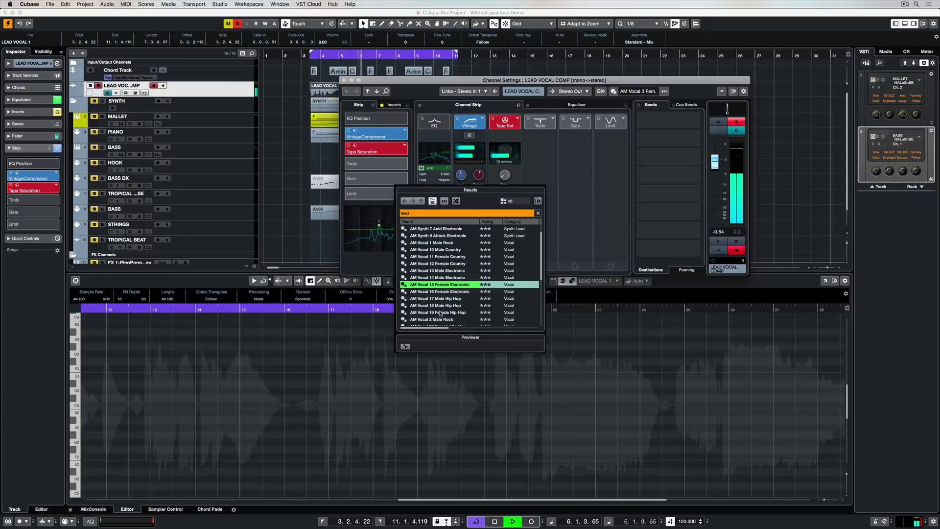
click(438, 314)
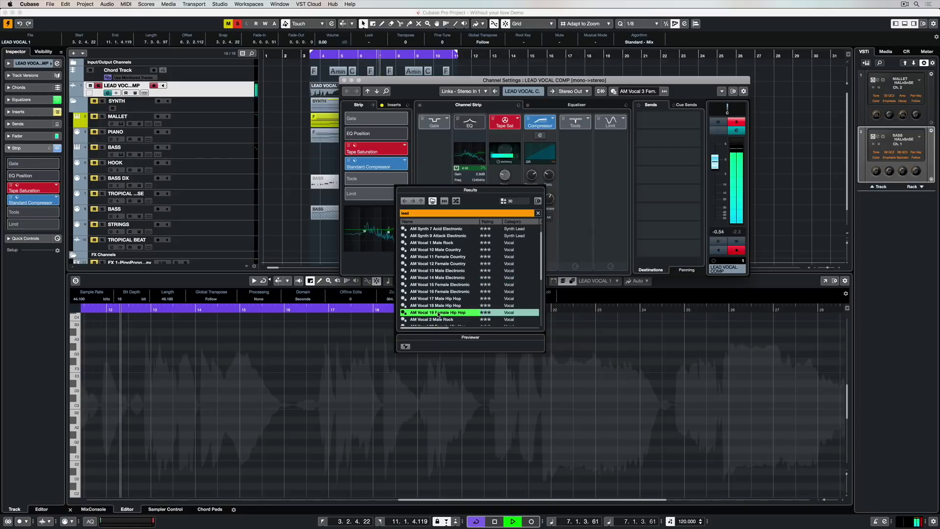
click(587, 111)
key(space)
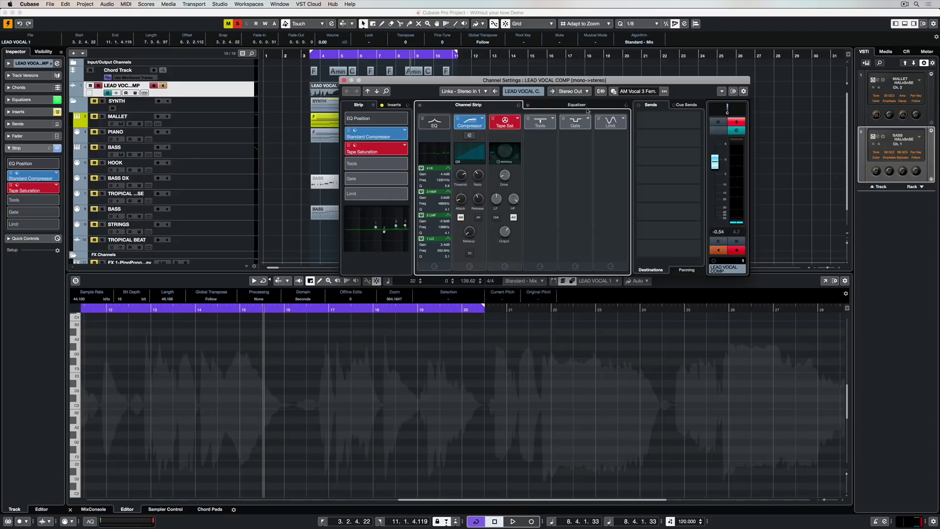
Step: Load the Lead Vox Female preset into the lead vocal's EQ module
click(626, 105)
click(632, 113)
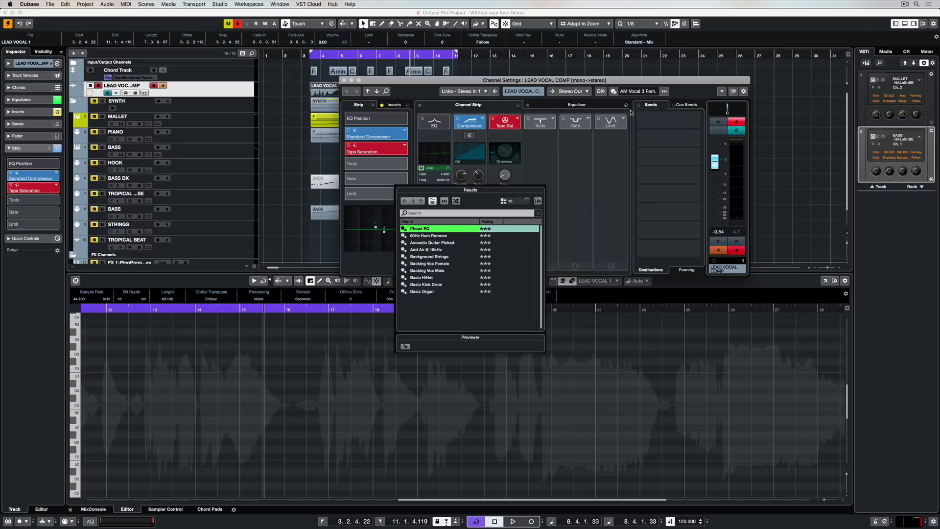
scroll(429, 286, down, 10)
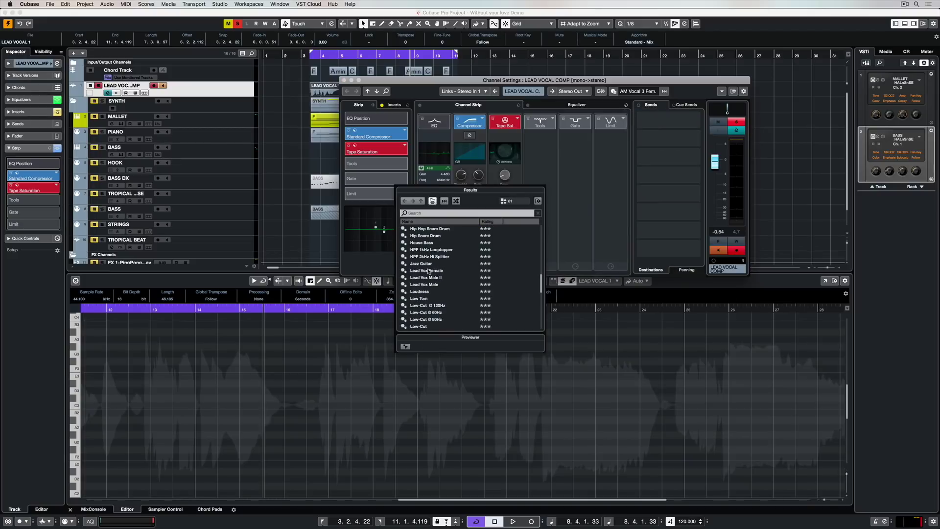
click(428, 271)
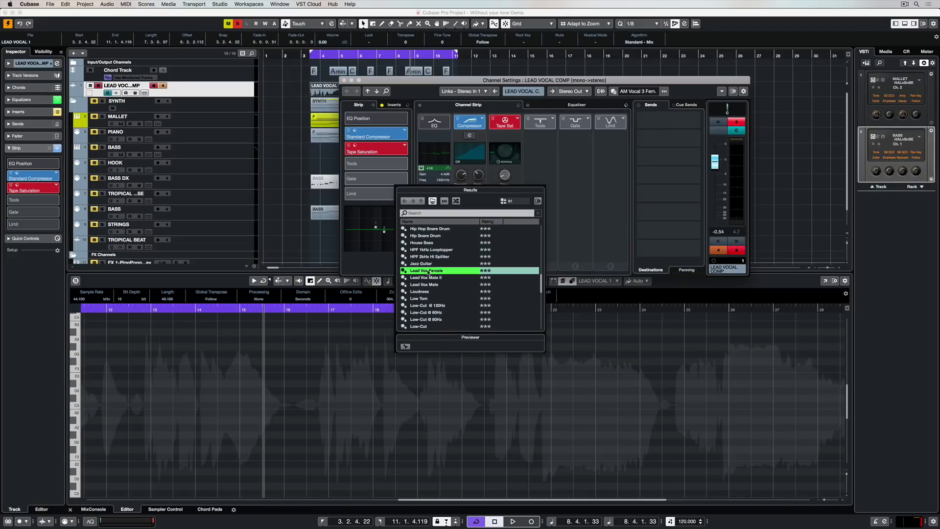
click(381, 242)
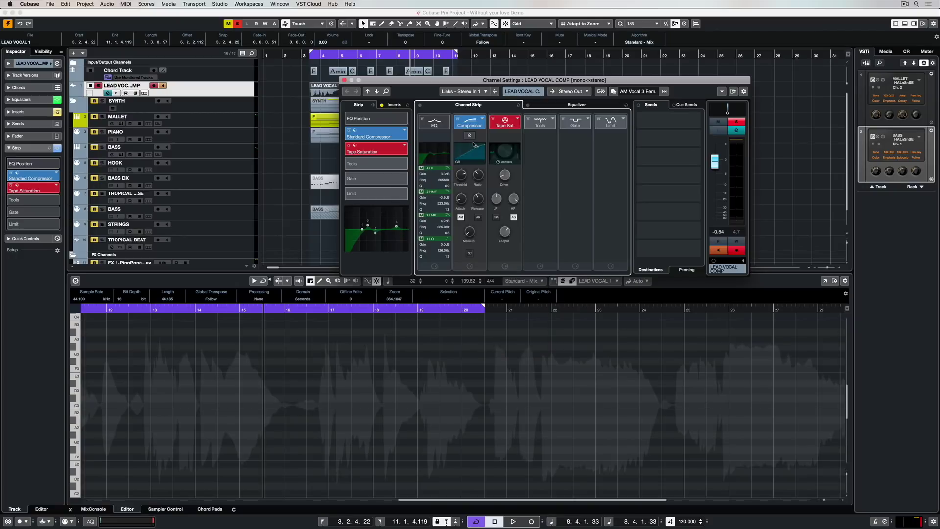
Step: Swap the compressor for Tube Compressor and load its AM Female Vocal 2 preset
click(482, 120)
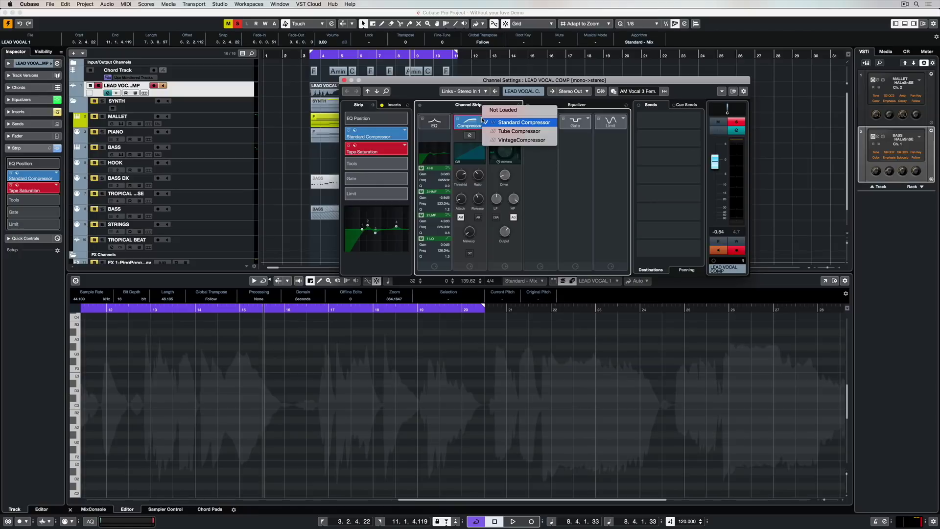
click(504, 131)
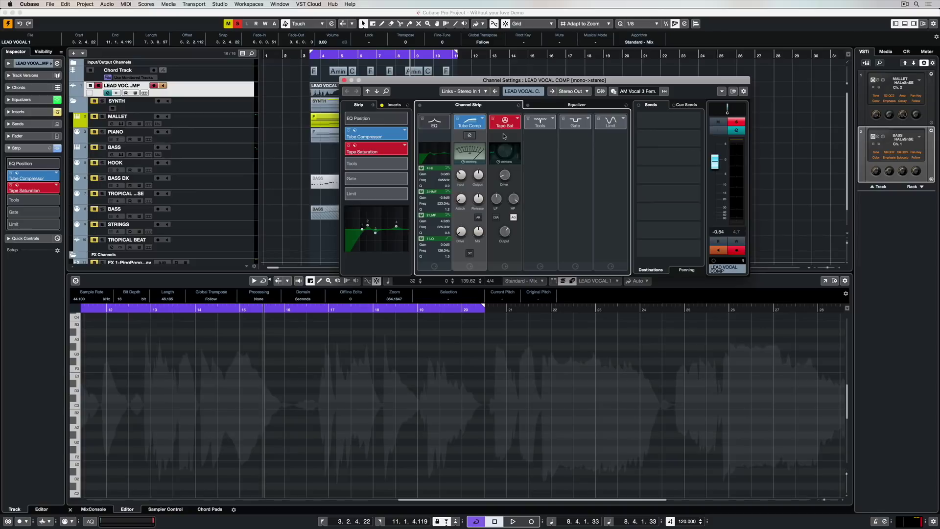
click(471, 136)
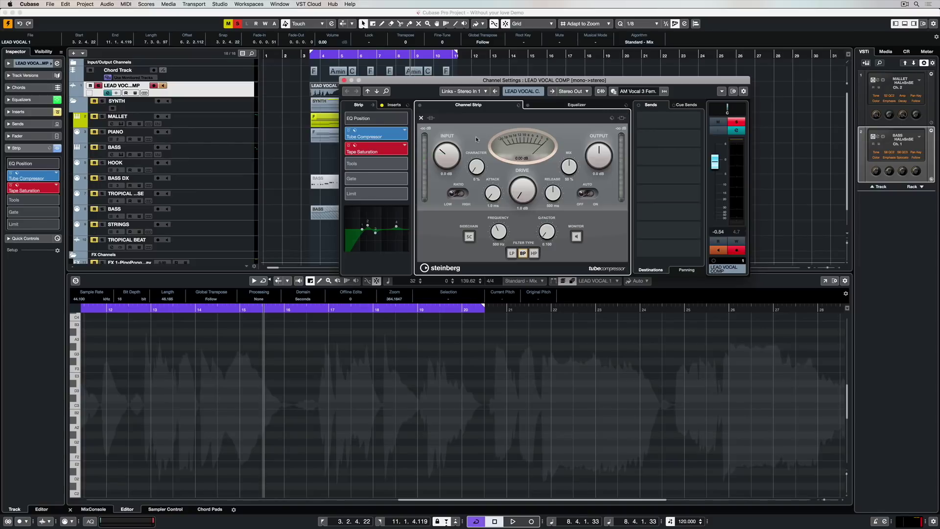
click(612, 119)
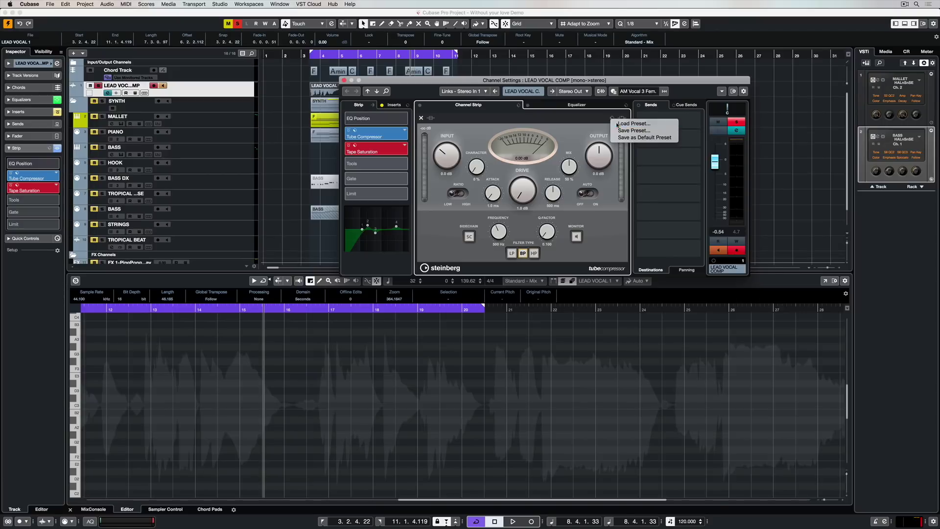
click(623, 122)
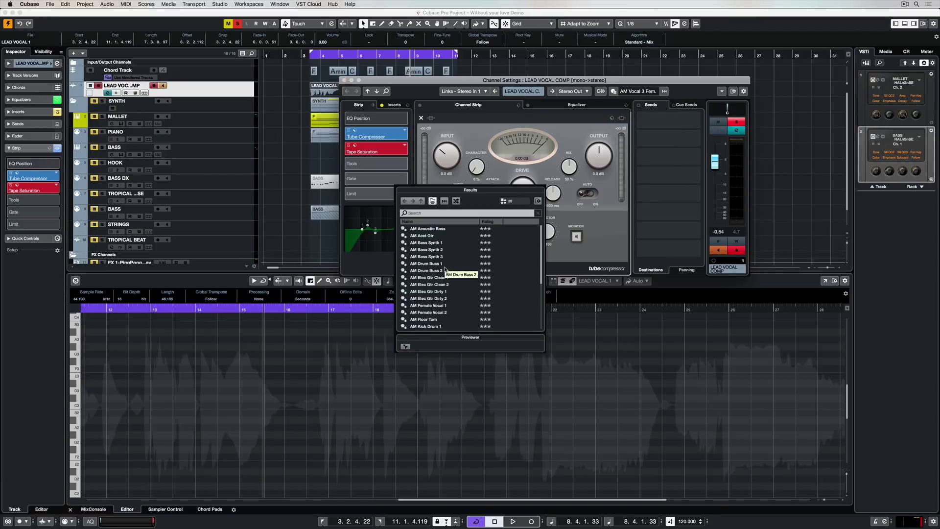
scroll(446, 269, down, 4)
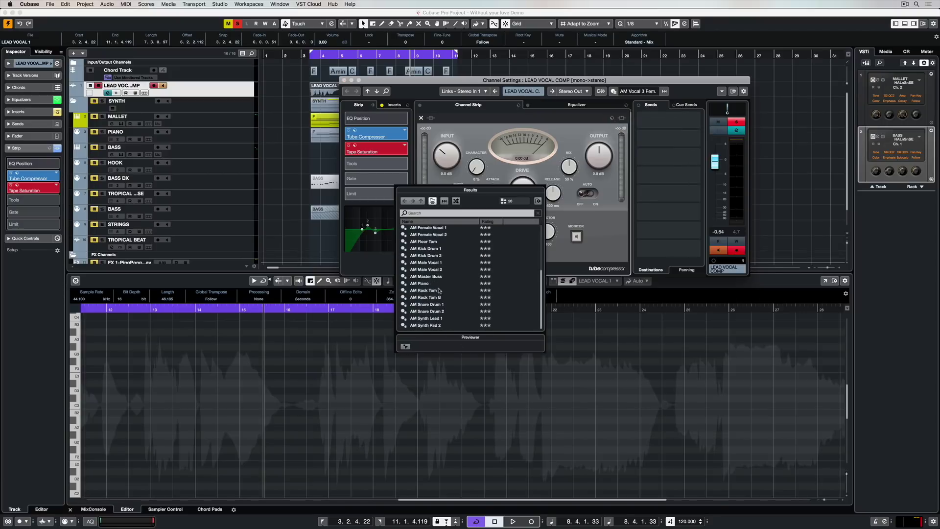
scroll(422, 277, up, 1)
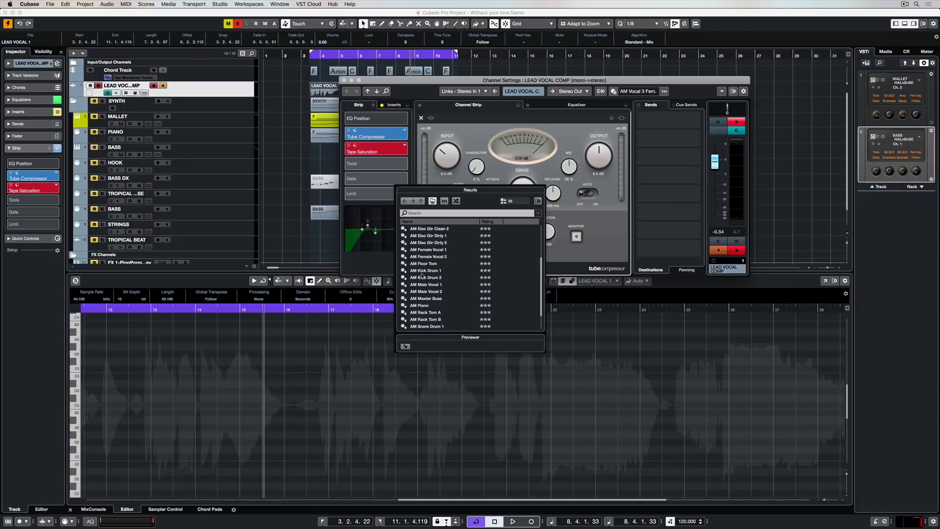
click(432, 257)
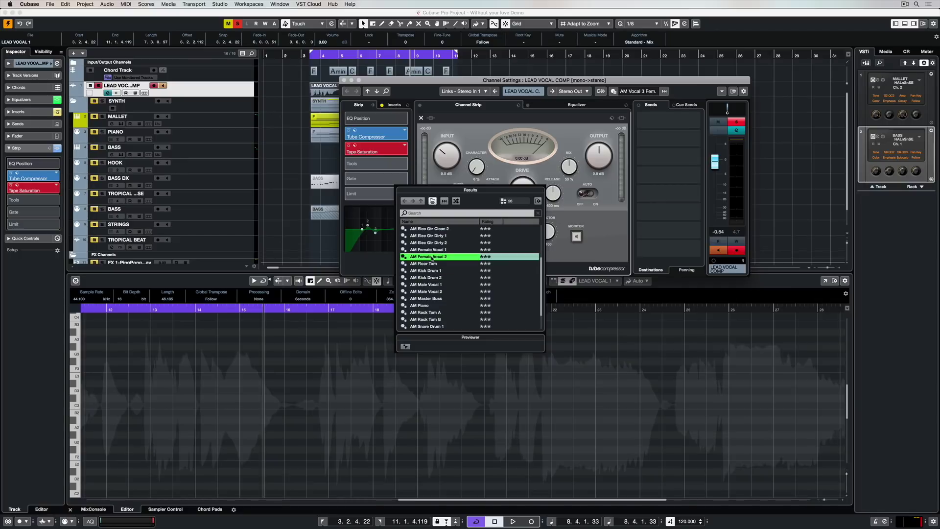
double_click(433, 257)
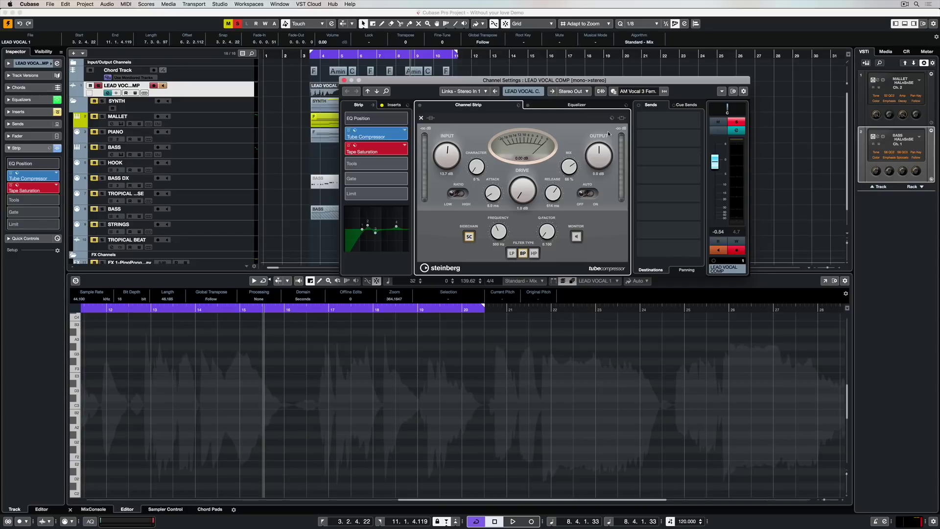
Step: Load the Lead Vox Male II EQ preset and close the Tube Compressor editor
click(626, 105)
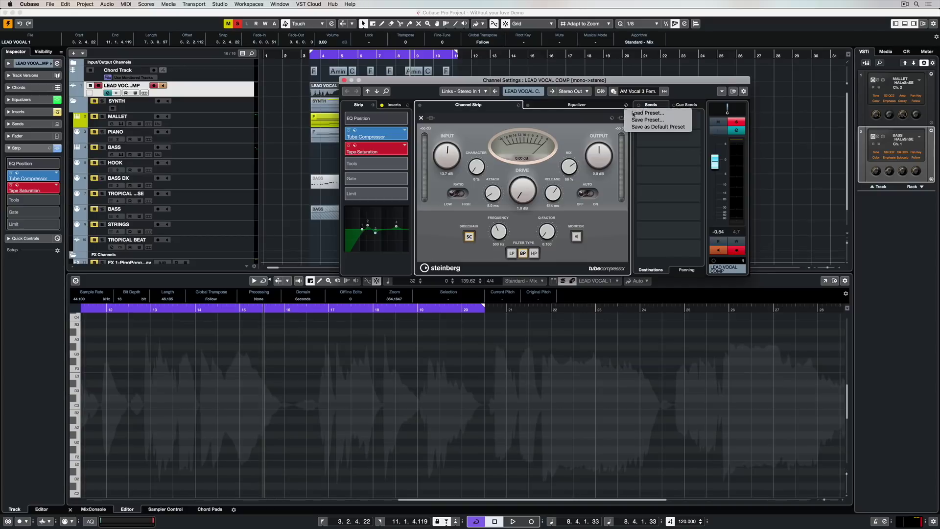
click(647, 112)
scroll(455, 272, down, 5)
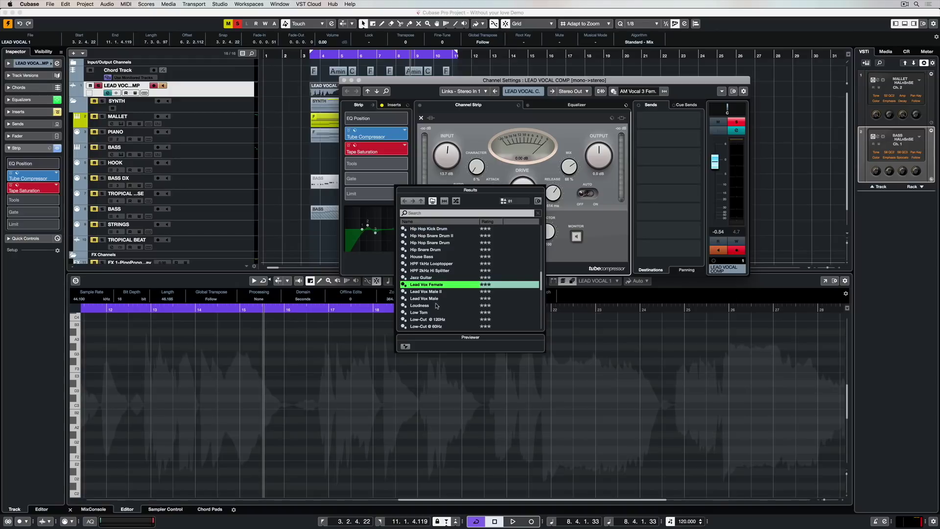
scroll(437, 306, up, 3)
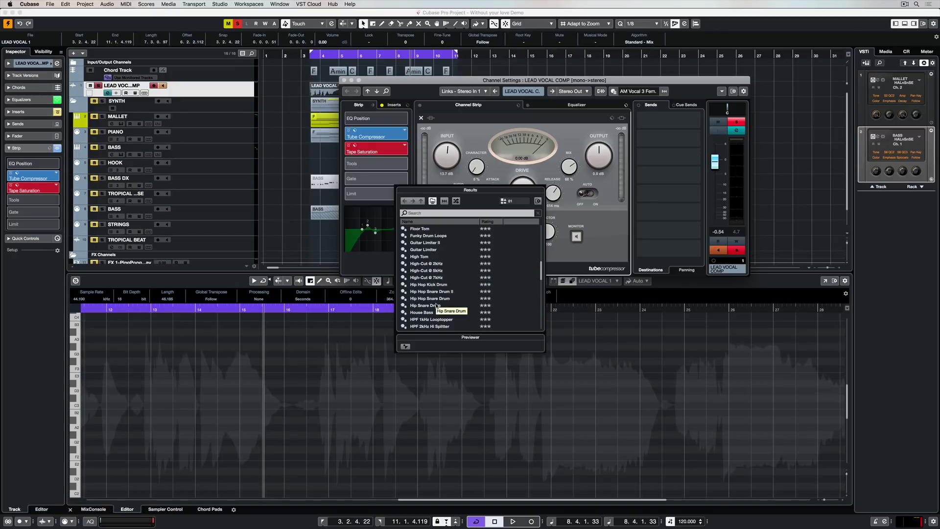
scroll(437, 303, down, 3)
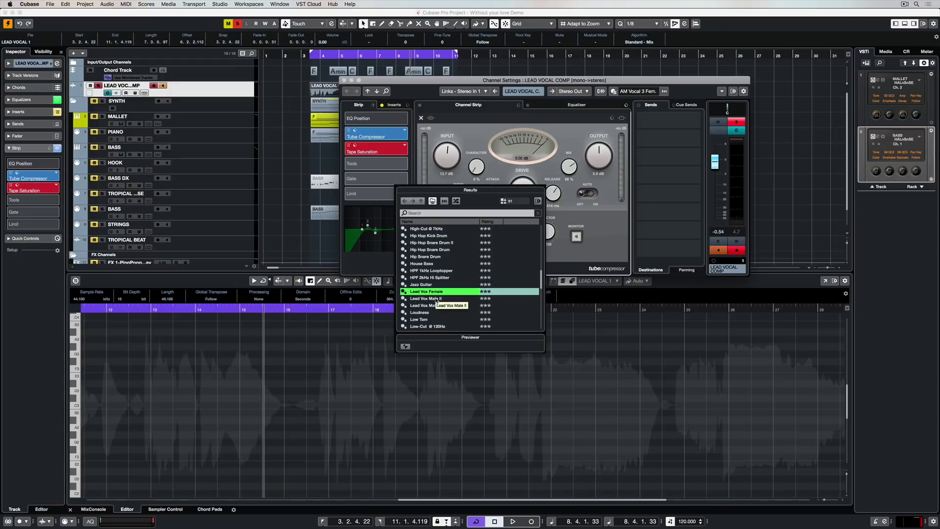
scroll(437, 293, down, 3)
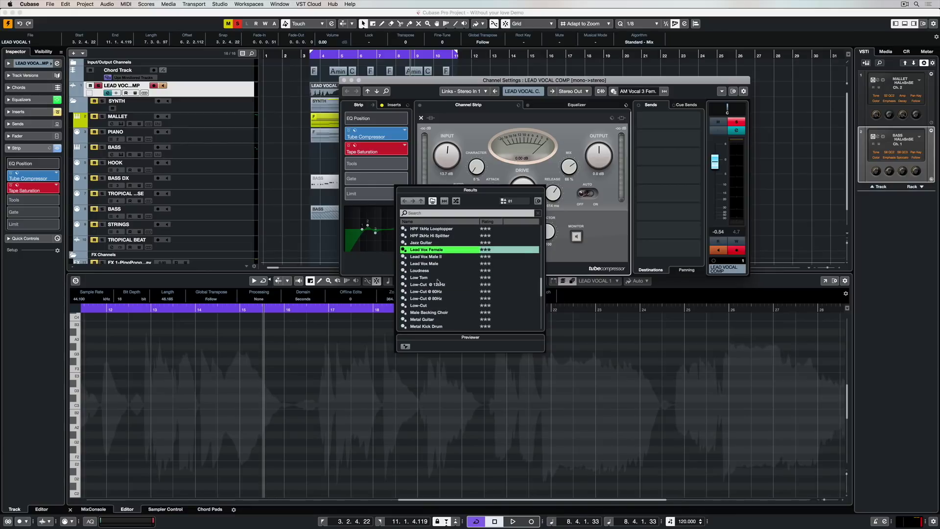
click(434, 257)
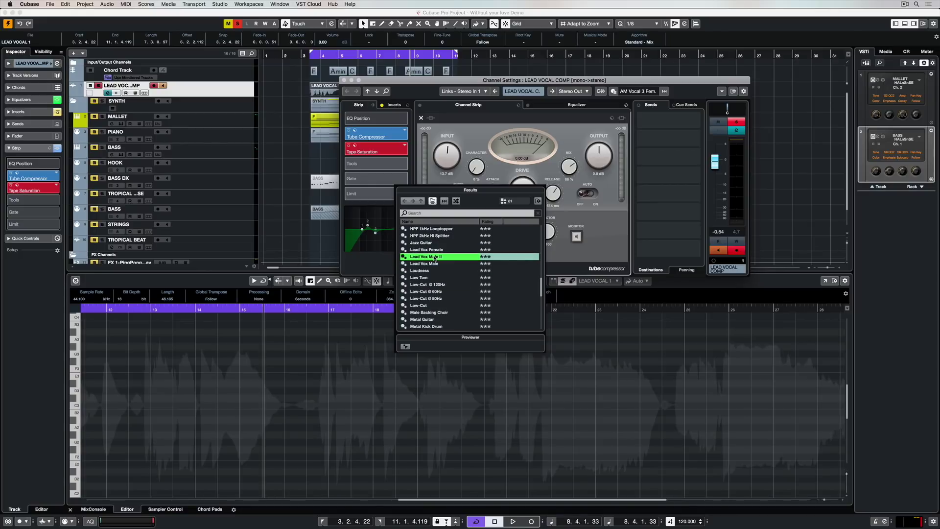
double_click(434, 257)
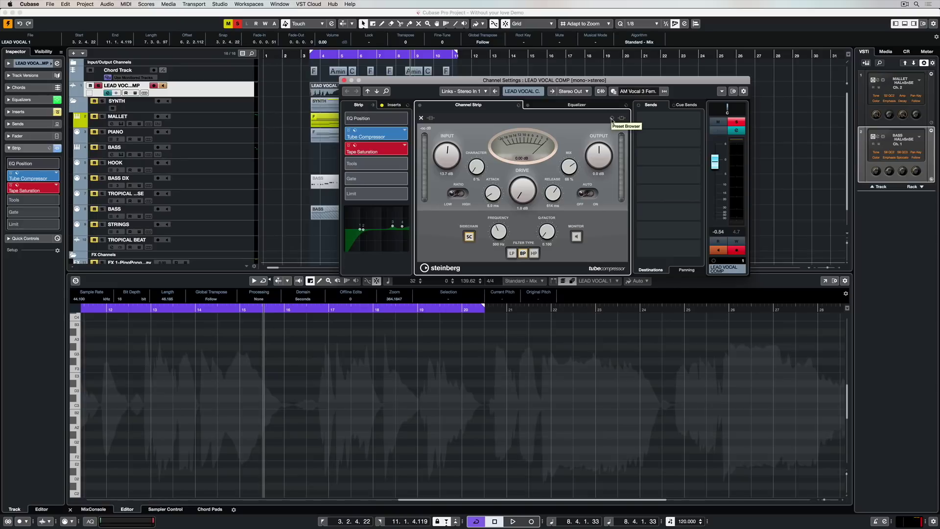
click(421, 118)
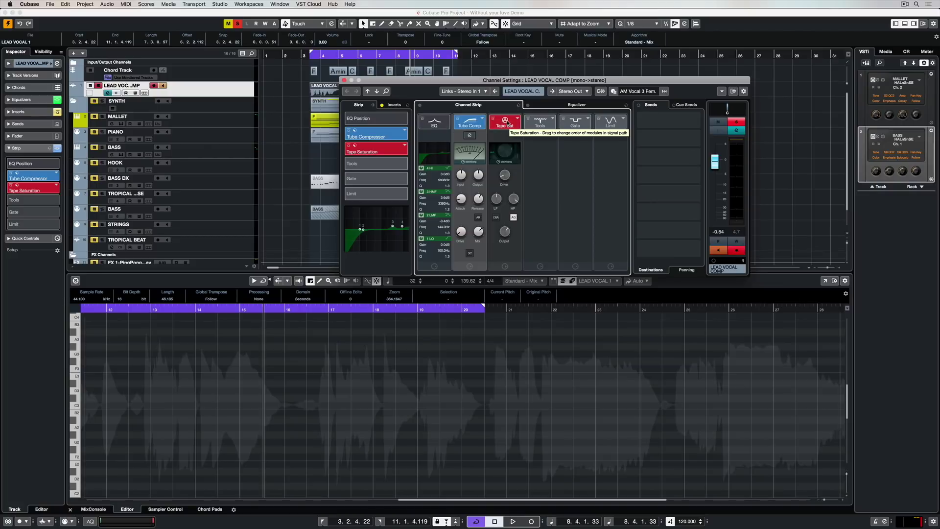
Step: Swap the compressor for VintageCompressor, open its editor, and close it again
click(481, 119)
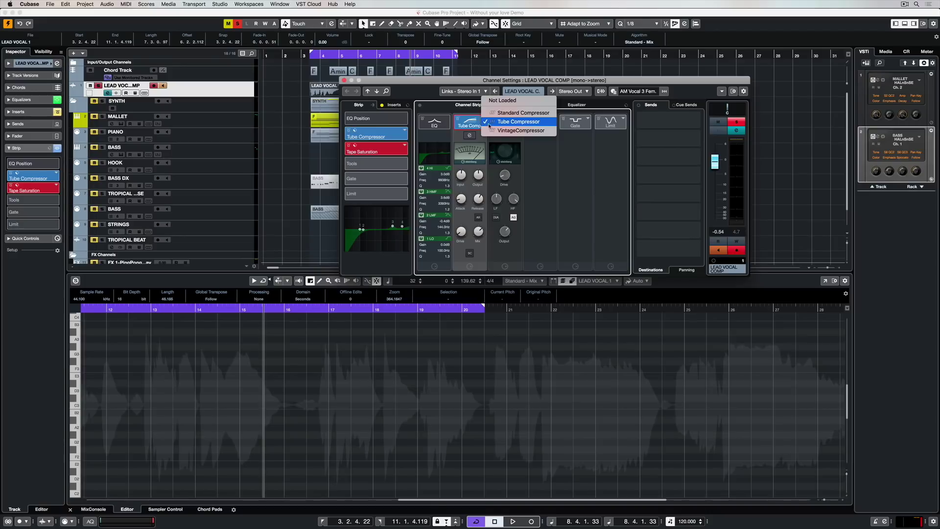
click(510, 130)
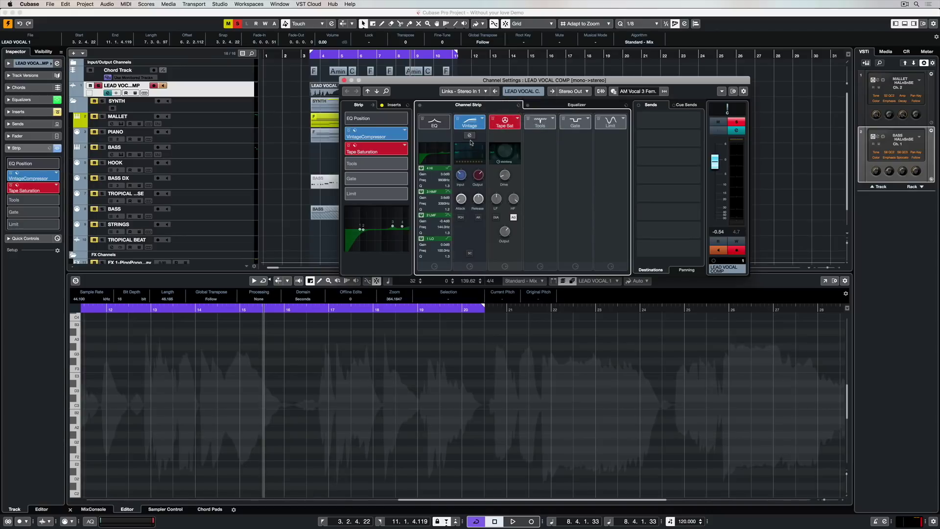
click(470, 136)
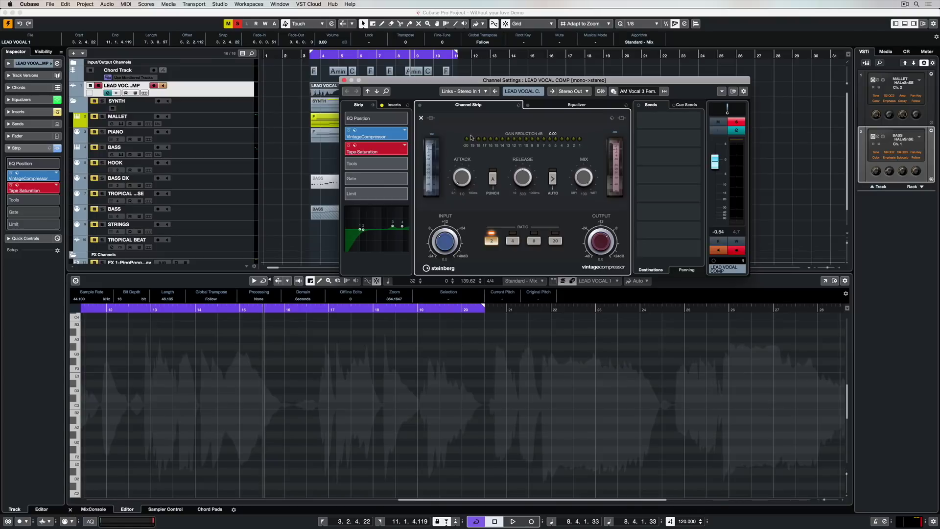
click(432, 119)
click(421, 119)
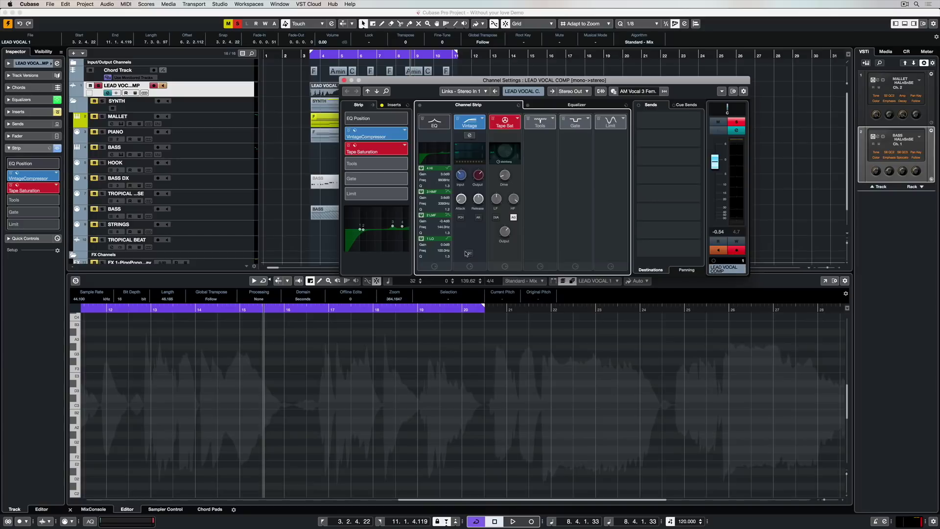
click(517, 119)
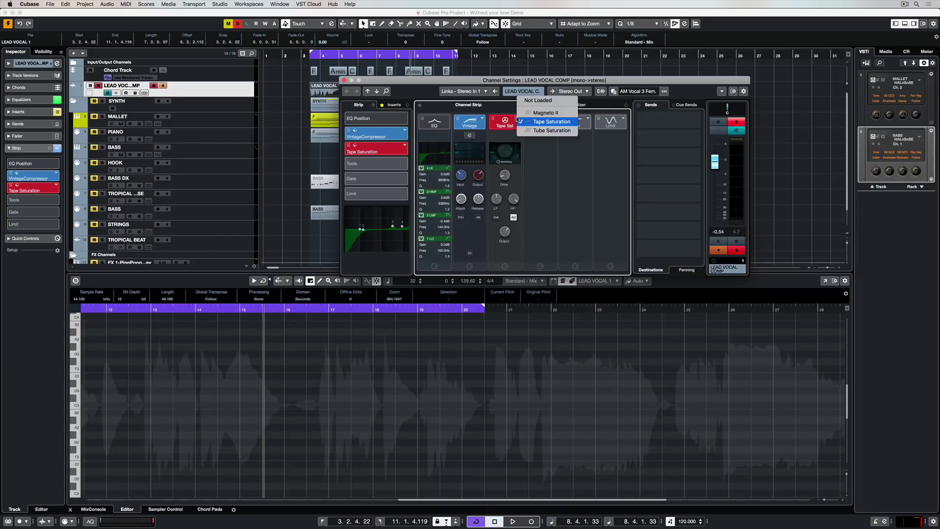
Step: Swap the saturation module to Tube Saturation, then to Magneto II
click(541, 130)
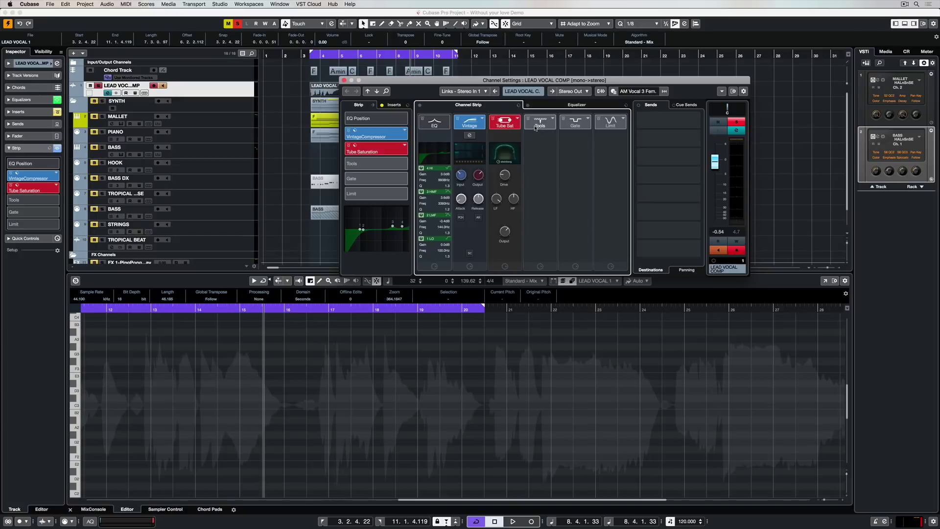
click(517, 119)
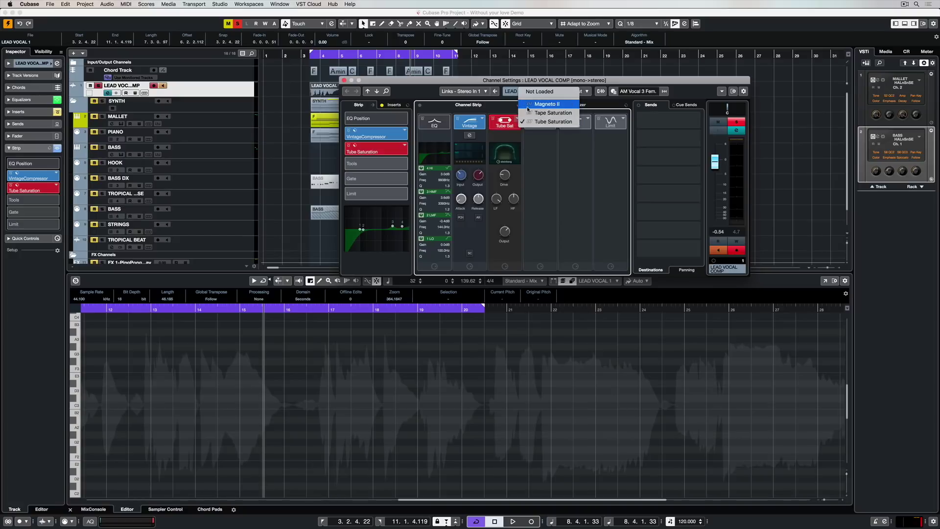
click(527, 107)
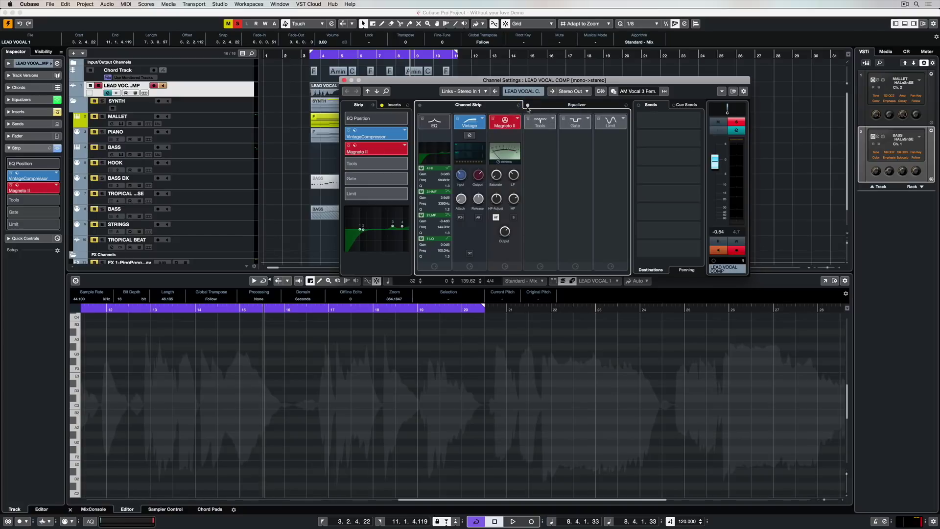
Step: Load a DeEsser into the tools module with the Female Ess Less preset
click(551, 118)
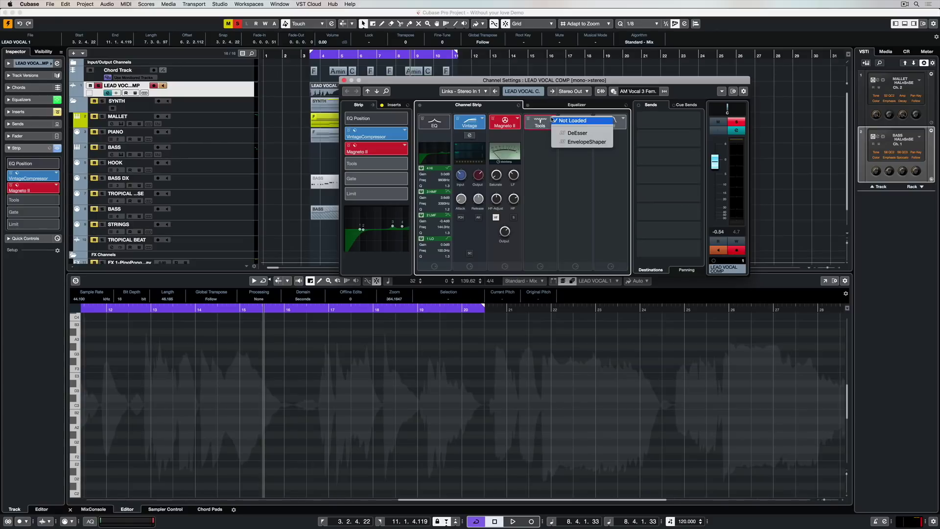
click(578, 134)
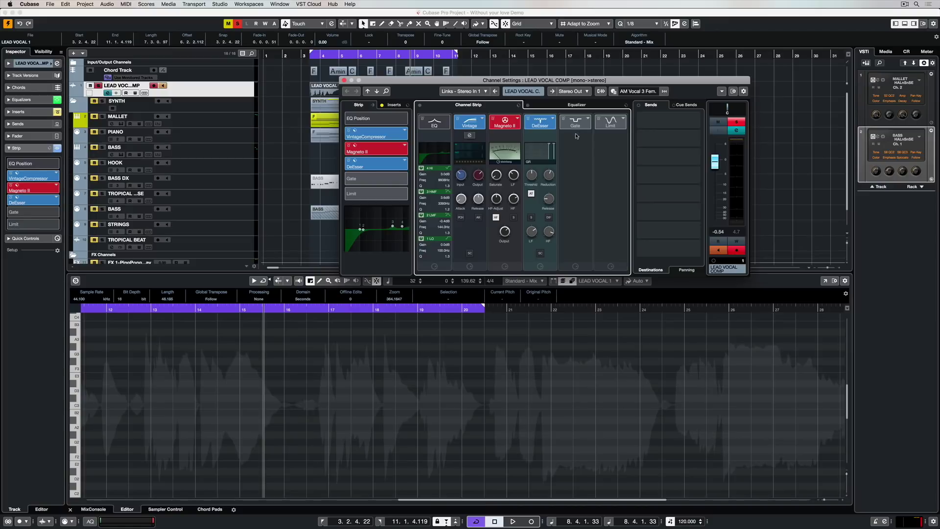
click(355, 162)
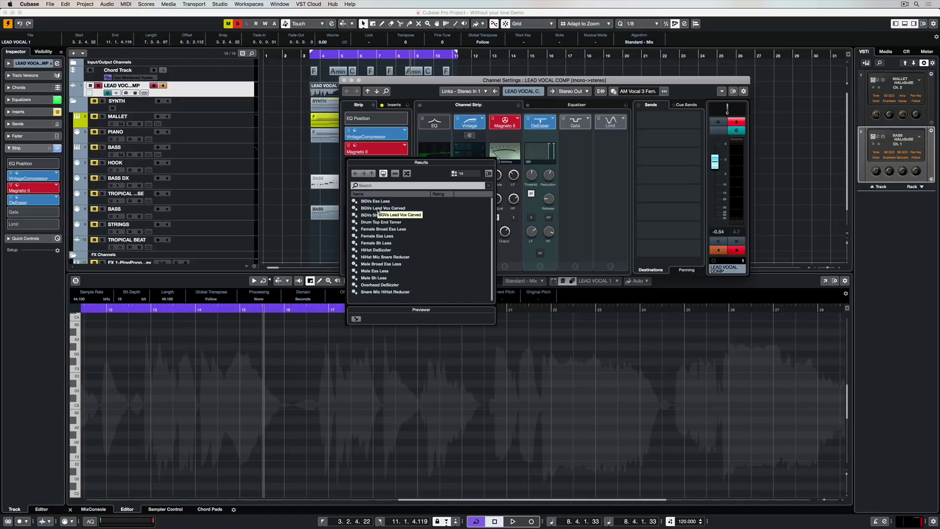
click(375, 236)
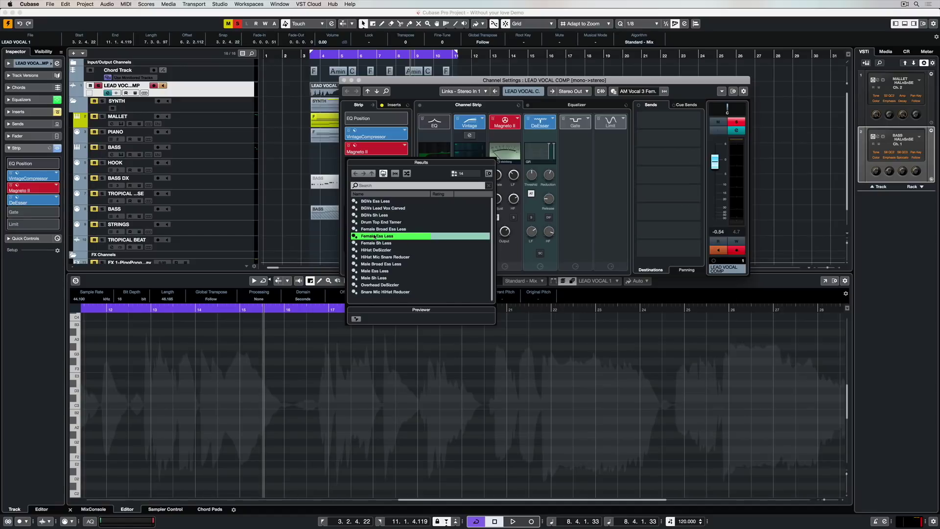
double_click(374, 236)
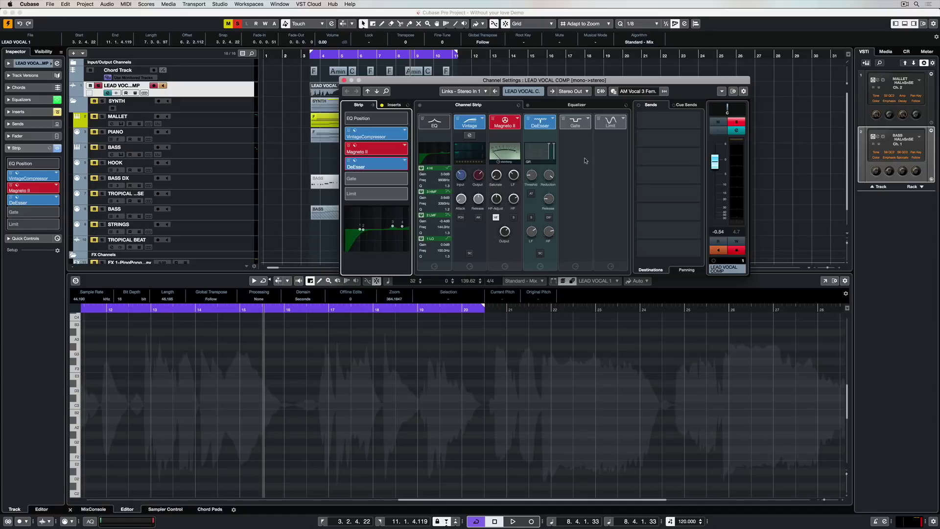
click(624, 119)
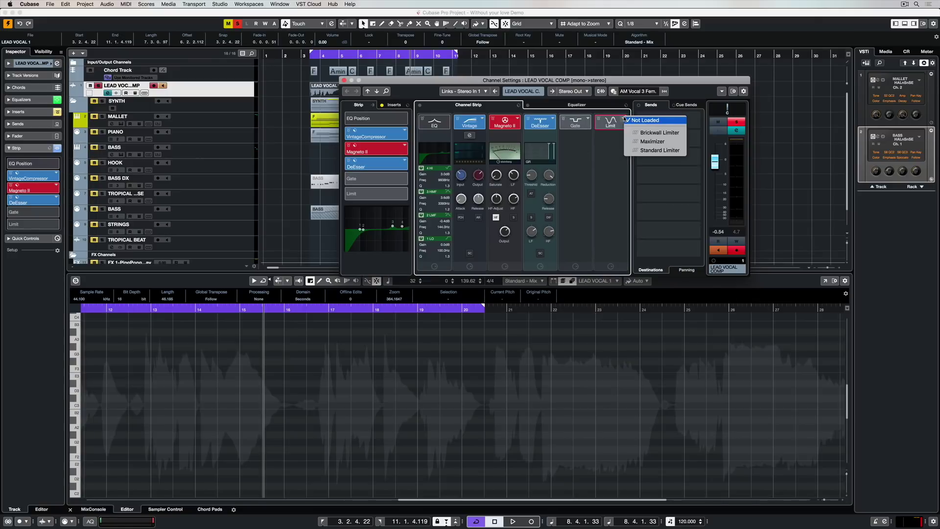
Step: Load the Standard Limiter into the limiter module and browse its presets without choosing one
click(638, 150)
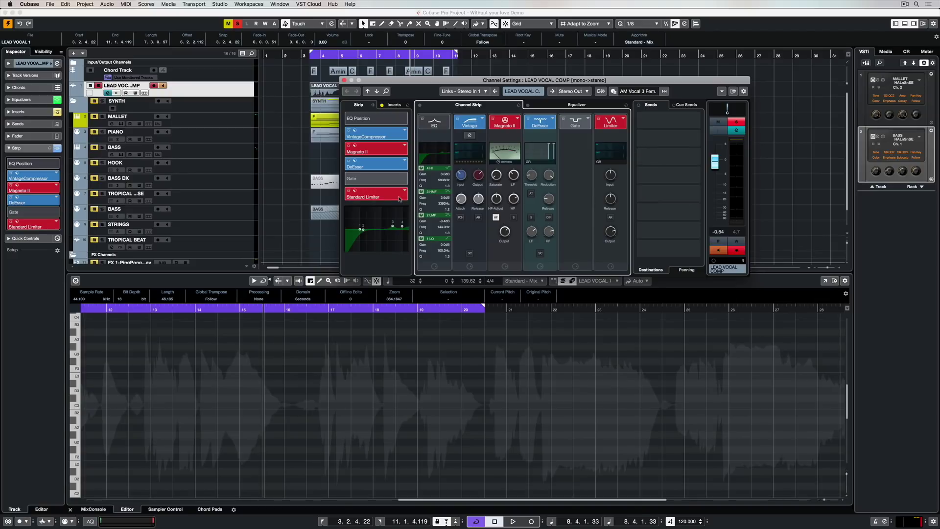
click(355, 190)
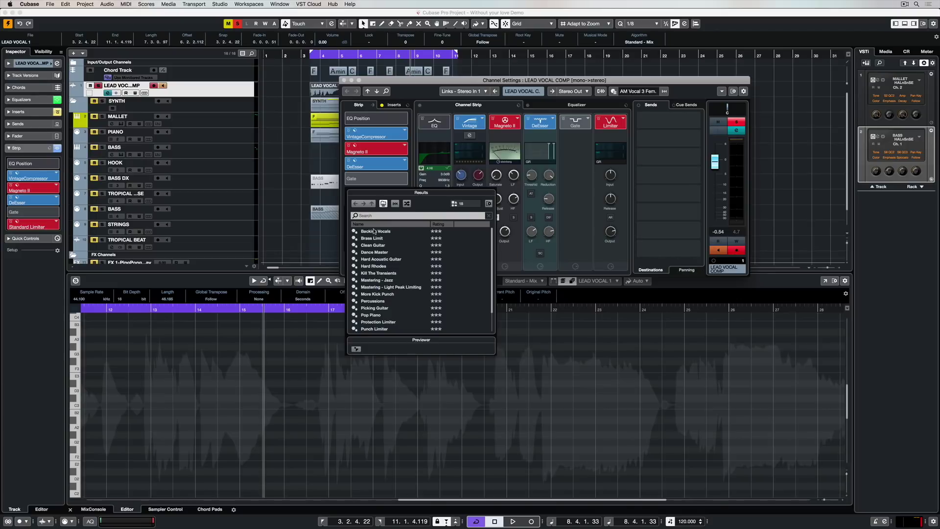
scroll(377, 324, down, 1)
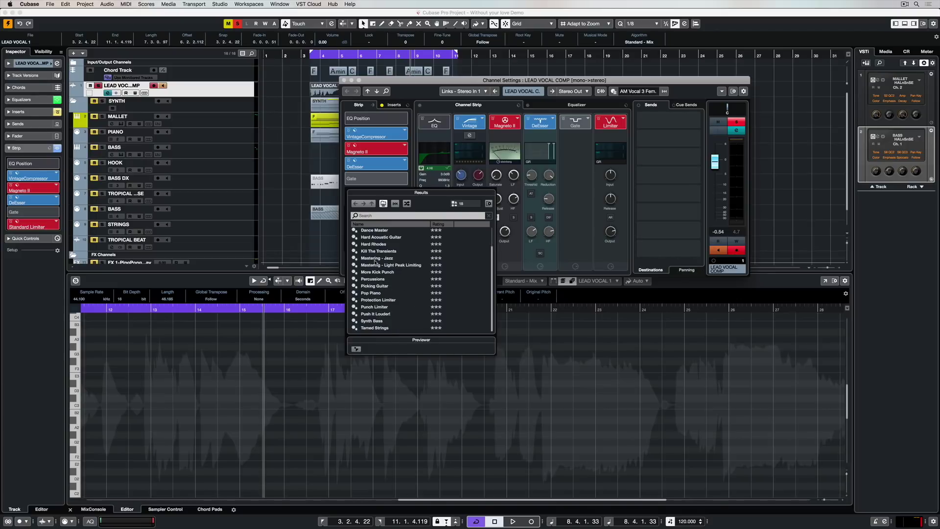
scroll(375, 262, up, 1)
click(518, 141)
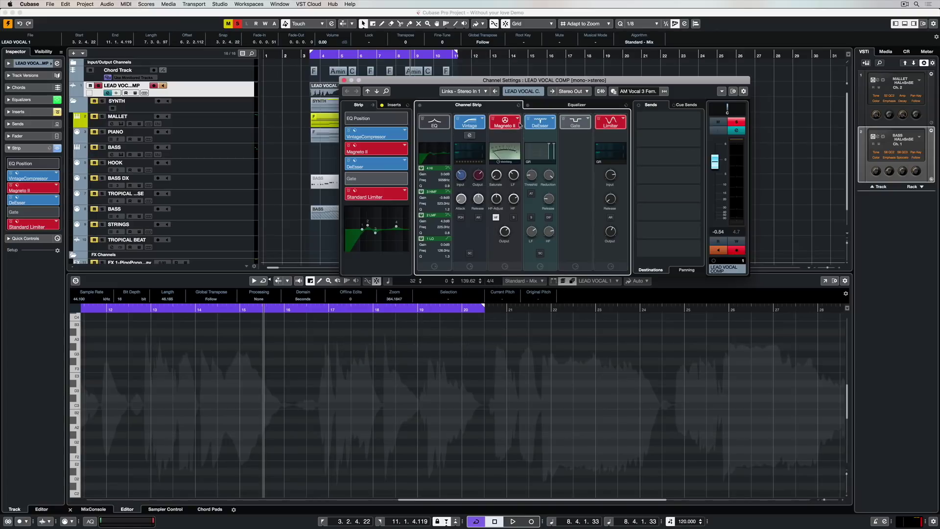
Step: Load the AM Vocal 19 Female Hip Hop strip preset on the lead vocal, then select Stereo Out
click(518, 105)
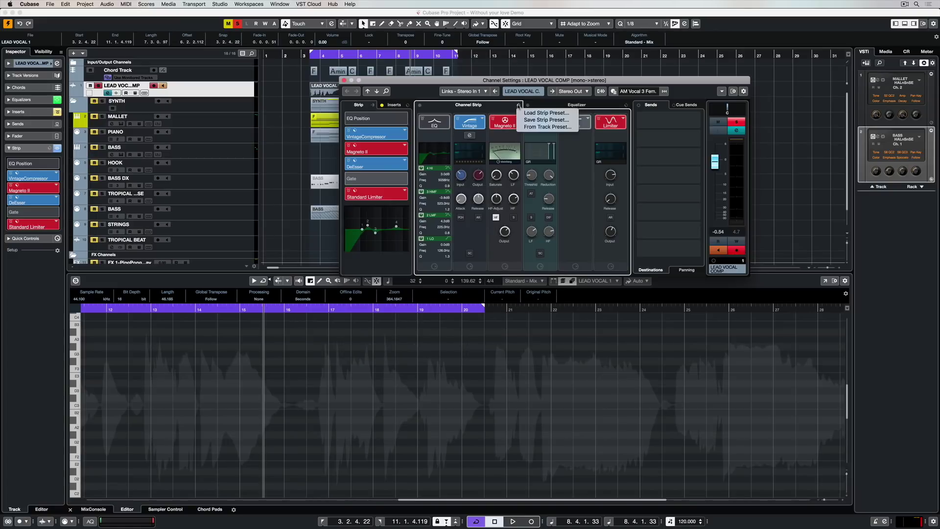
click(531, 114)
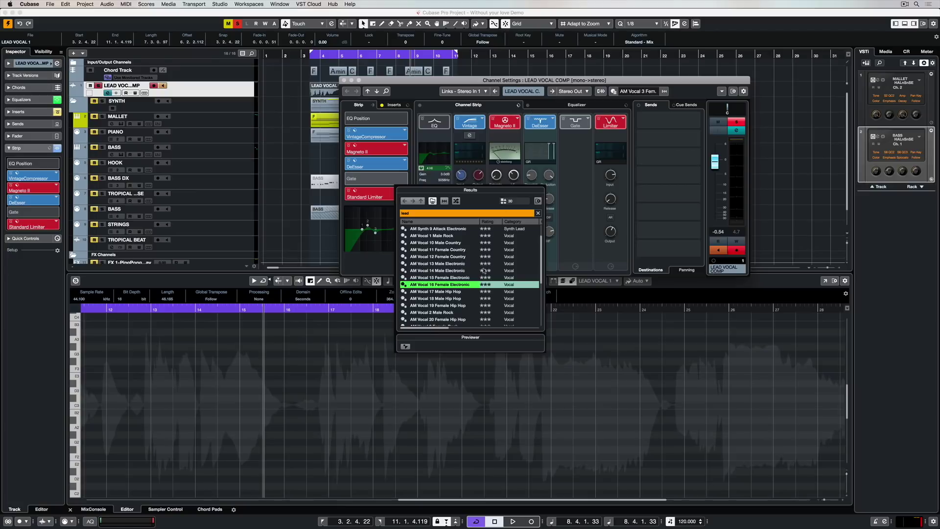
click(443, 305)
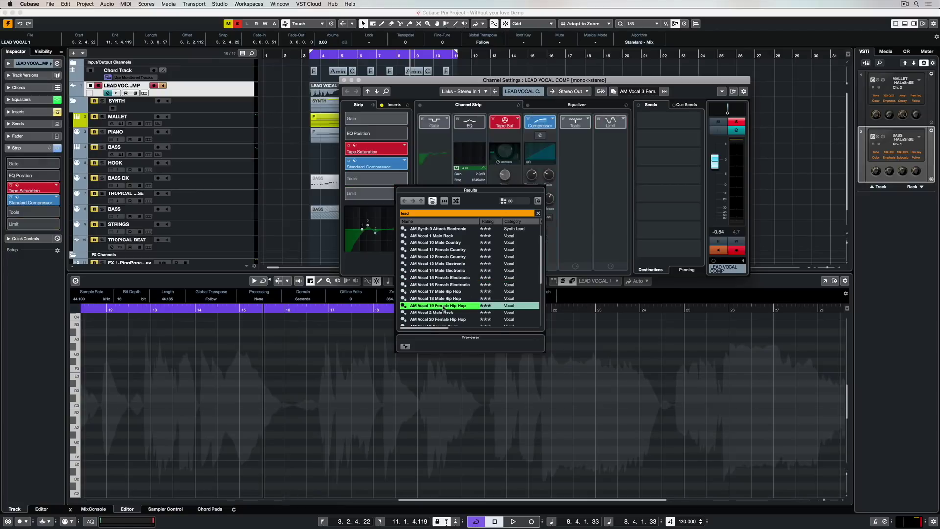
click(571, 202)
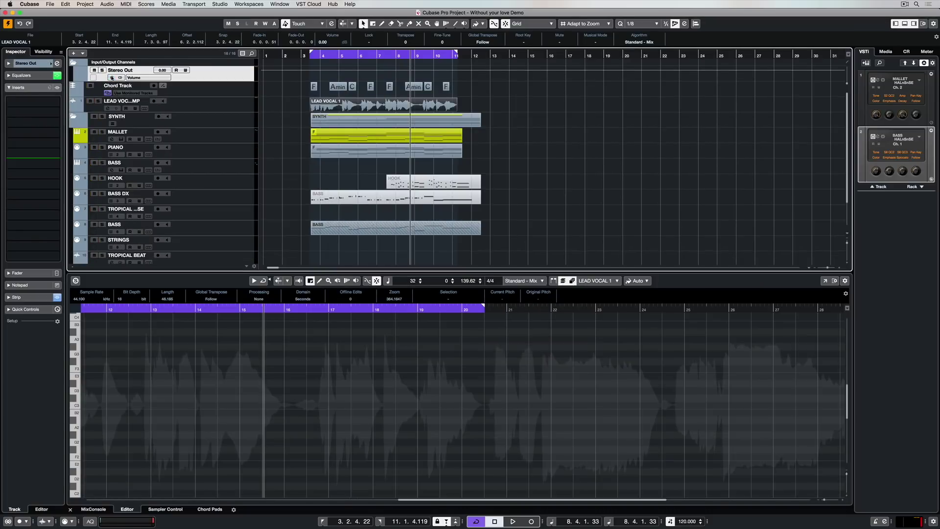
Step: With playback running, audition Master Buss GRP 4 Electronic and GRP 2 Pop, then load ECO AM Master Buss GRP 3 Full
click(112, 77)
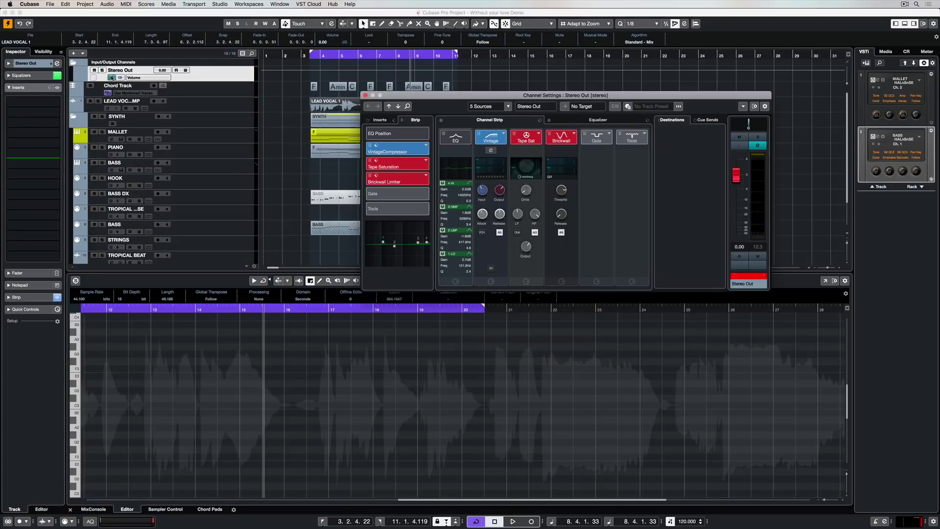
key(space)
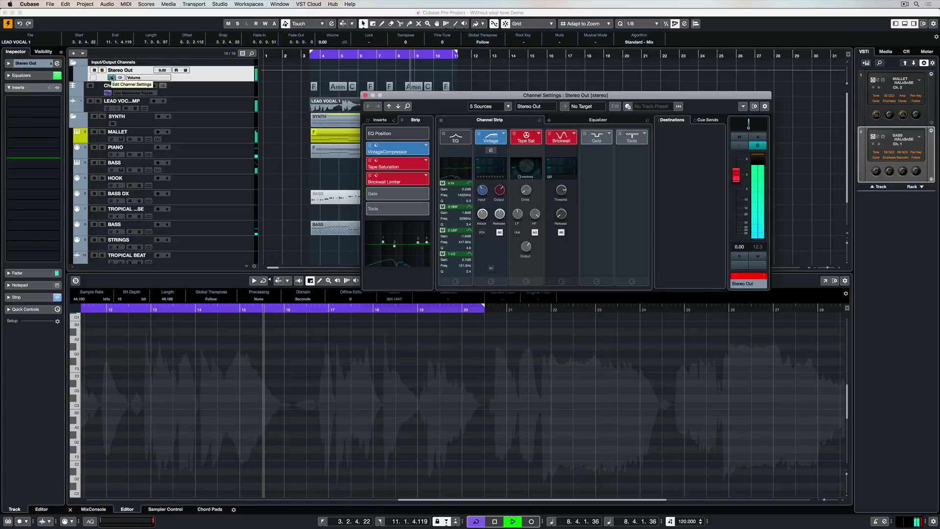
click(540, 120)
click(547, 129)
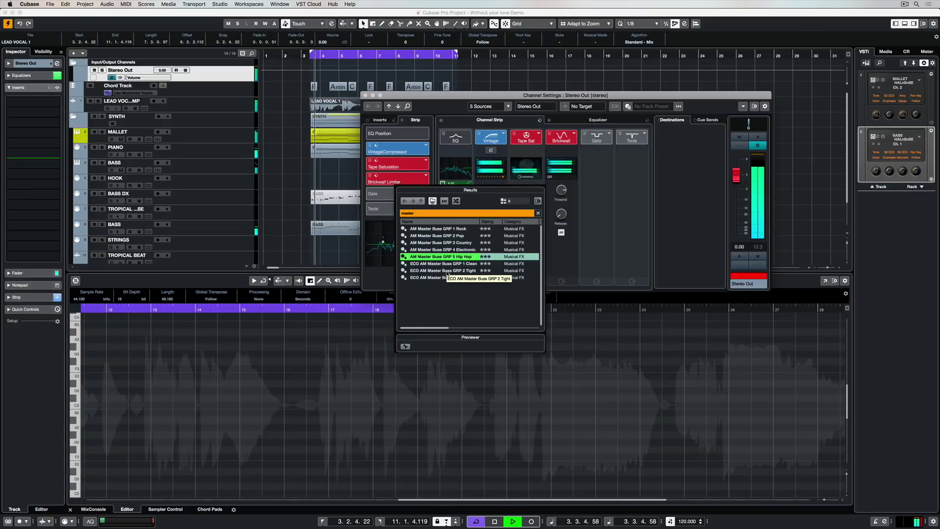
click(445, 250)
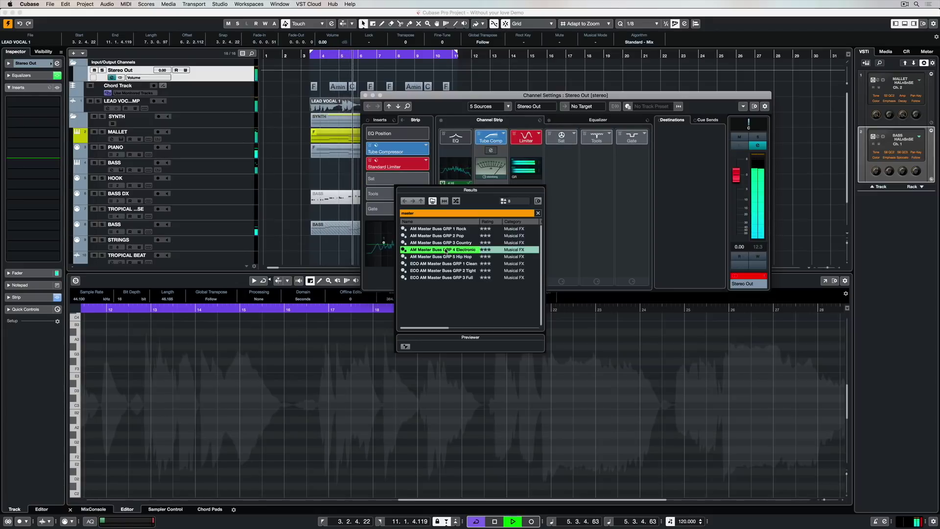
click(445, 236)
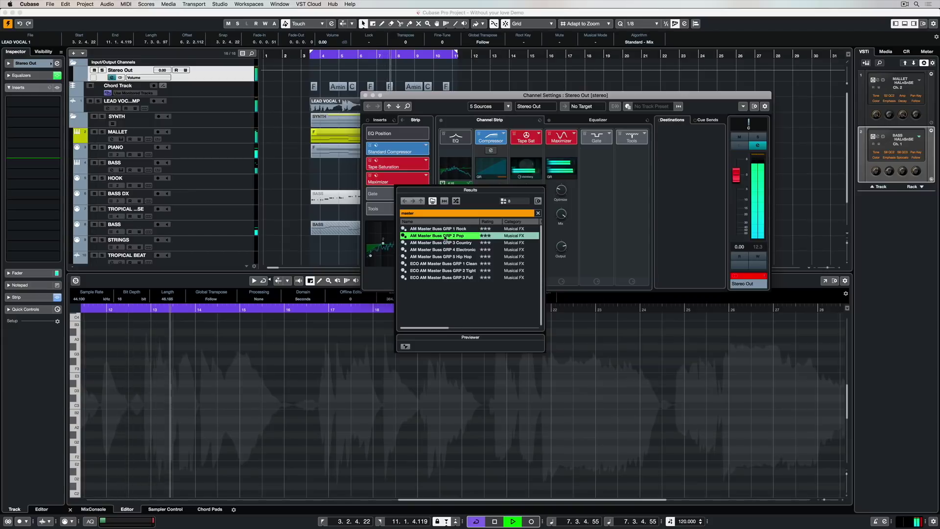
click(441, 278)
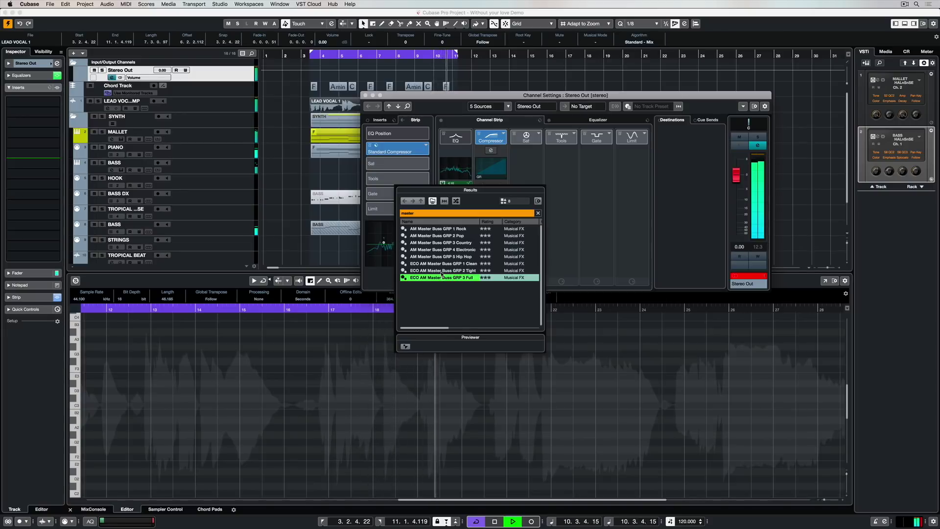
click(523, 179)
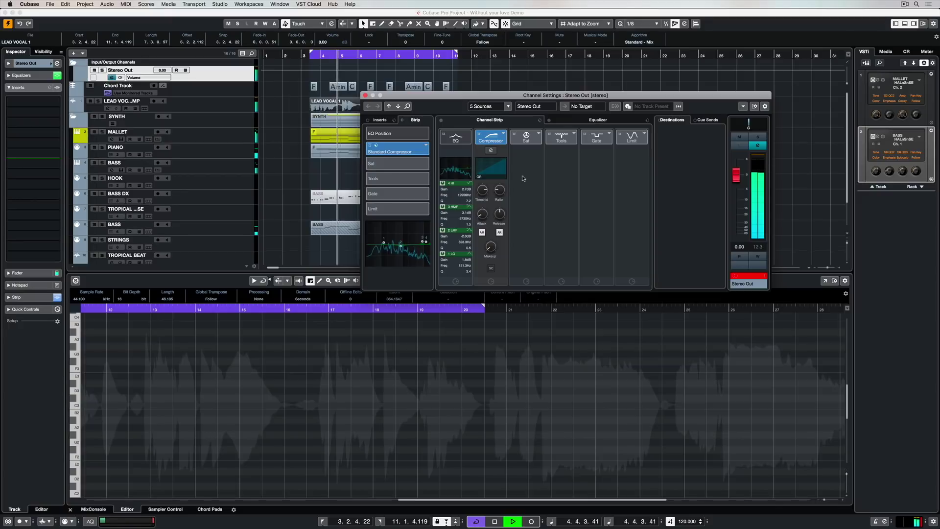
Step: Stop playback and reorder the Stereo Out modules, placing Sat ahead of the compressor and EQ first
key(space)
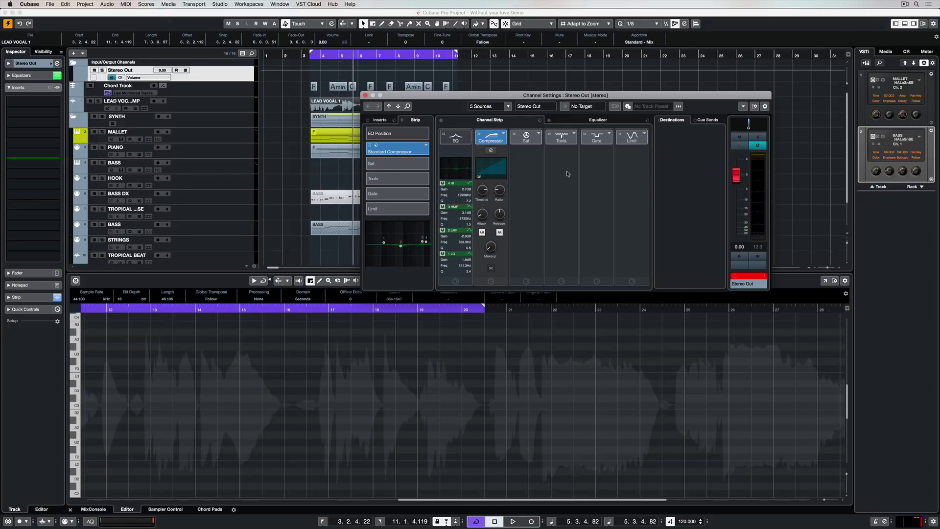
mouse_move(534, 138)
mouse_down()
mouse_move(487, 140)
mouse_move(523, 140)
mouse_up()
drag(456, 138, 632, 139)
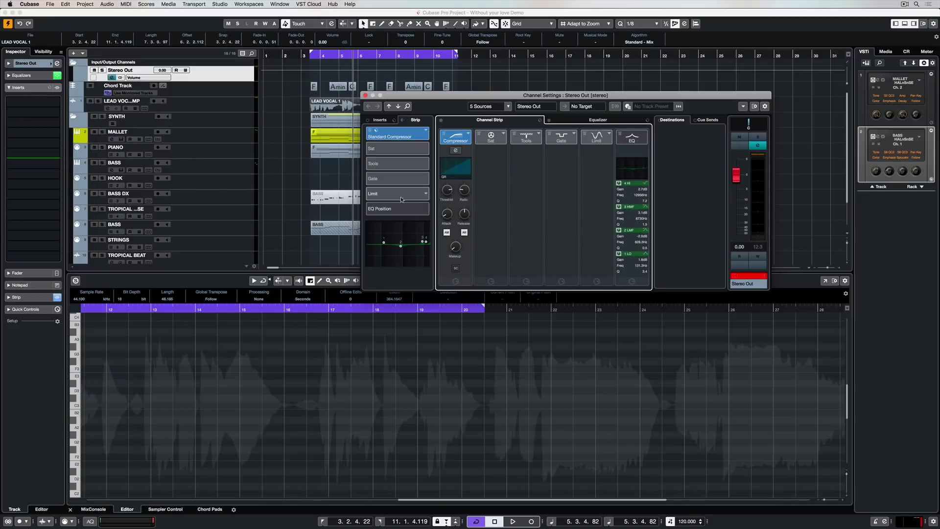
drag(400, 201, 387, 178)
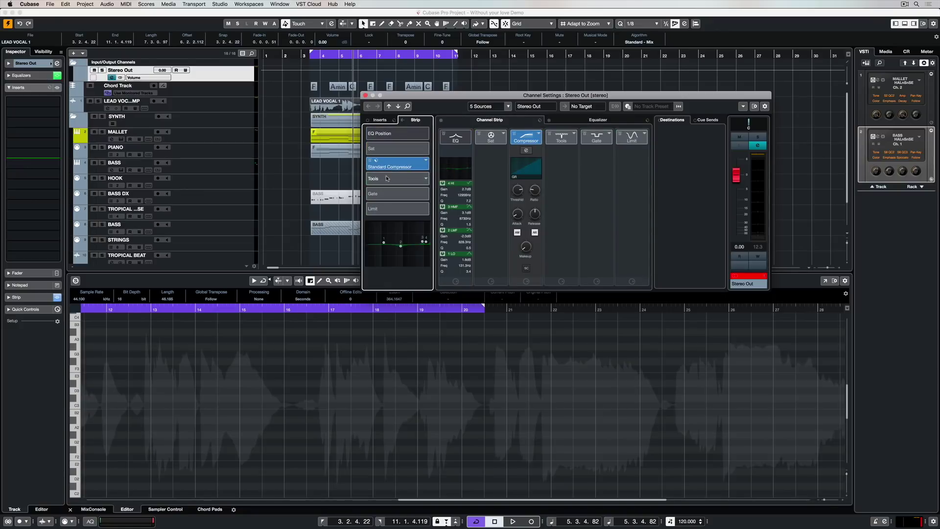
Step: Enable a DeEsser and a Noise Gate, and move them up so Noise Gate leads the strip
click(385, 180)
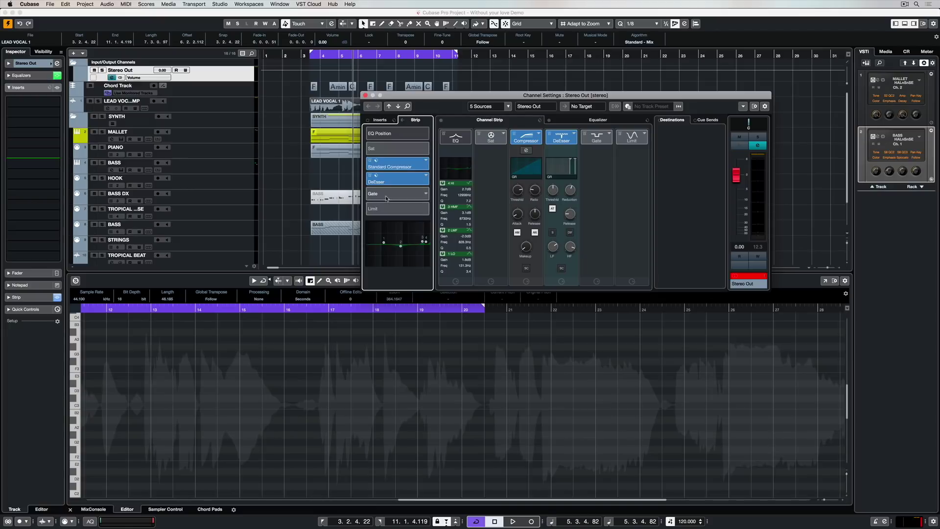
click(386, 194)
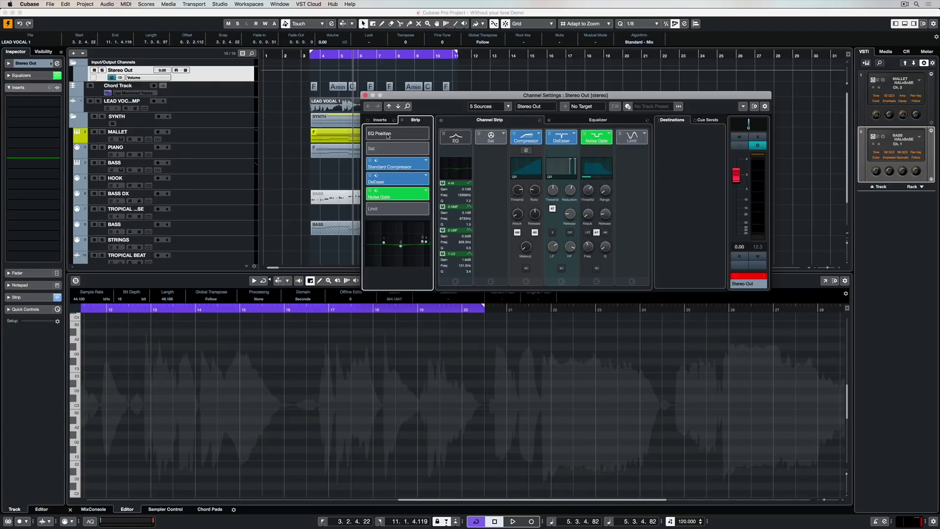
drag(388, 182, 387, 131)
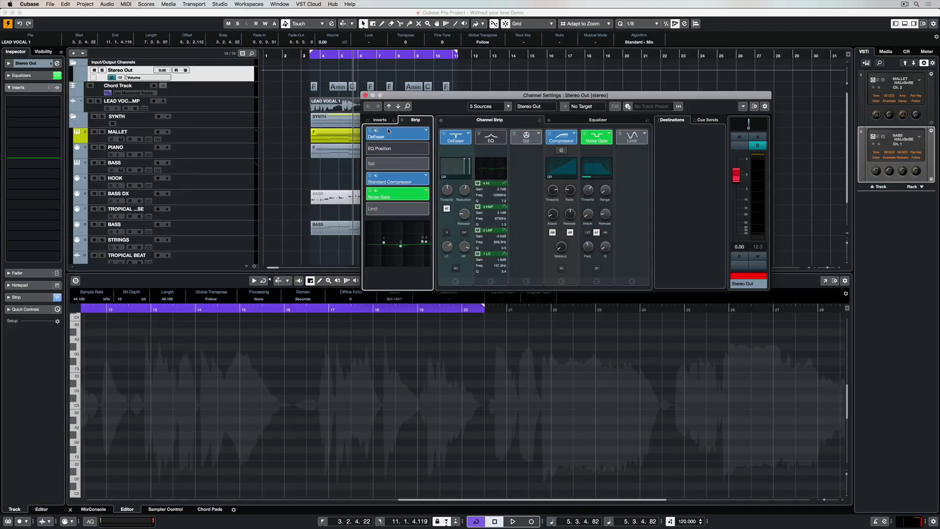
drag(386, 198, 383, 171)
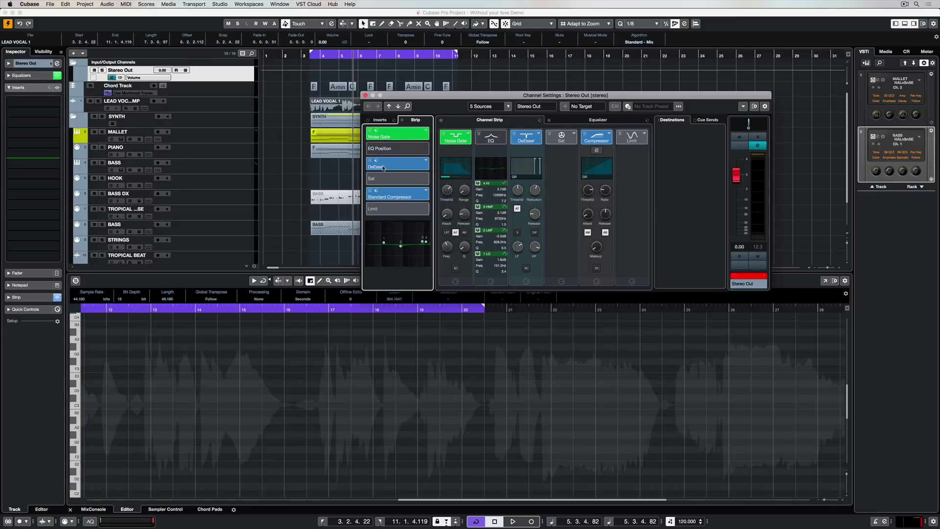